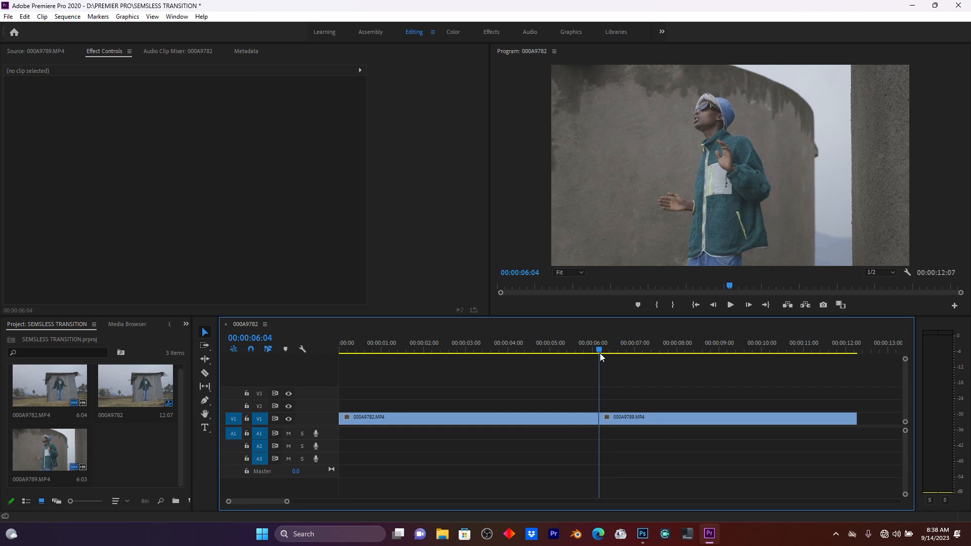
Cut the second clip on V1 at 00:00:06:24, 20 frames past the edit point, with the Razor tool.
key("Right")
key("Left")
key("Right")
key("shift+Right")
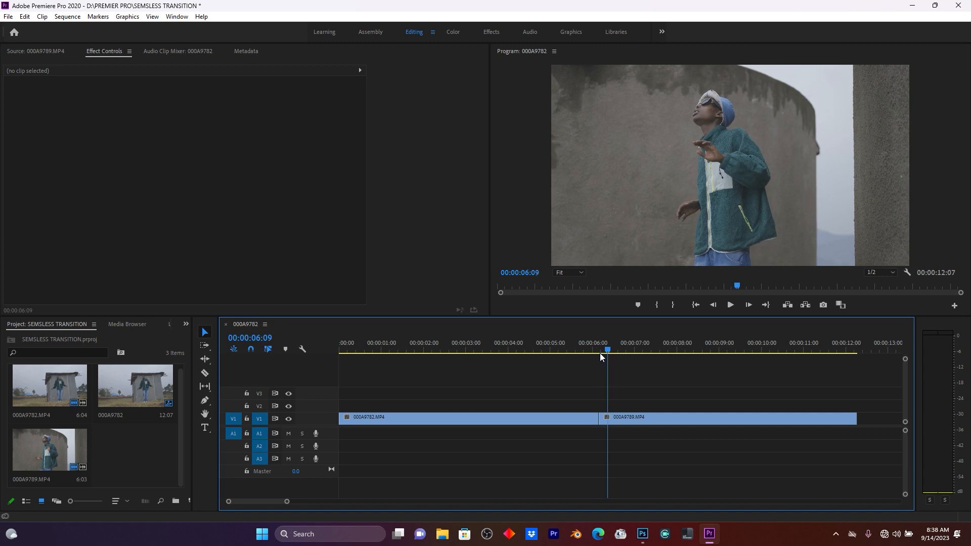
key("shift+Right")
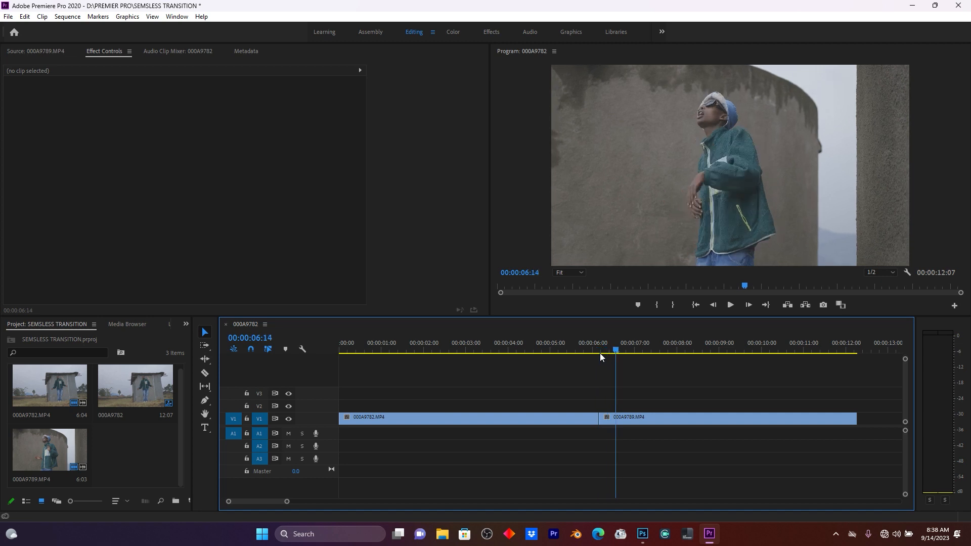
key("shift+Right")
key("shift+Right")
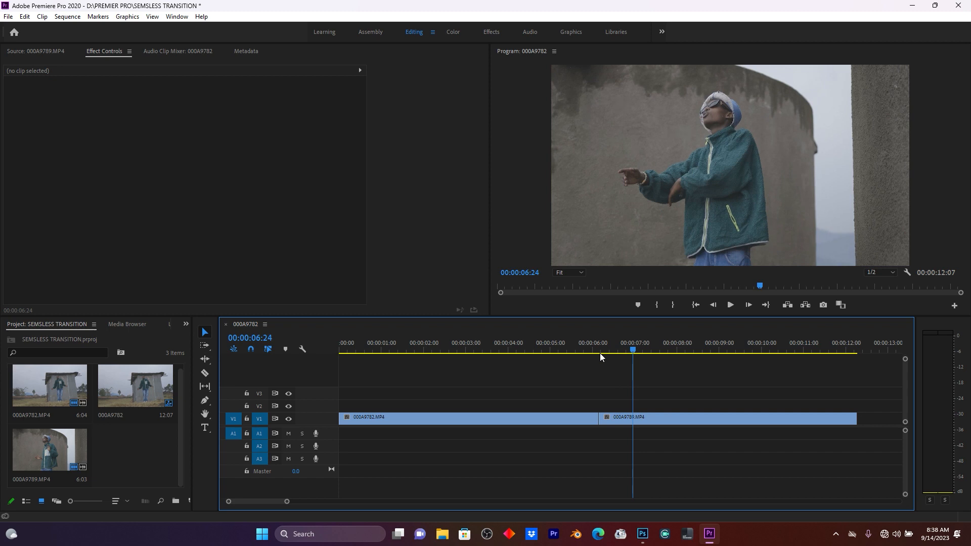
key("c")
left_click(633, 417)
Place the first clip on track V2 with its end extended to the new cut at 00:00:06:24.
key("v")
left_click_drag(575, 424, 625, 406)
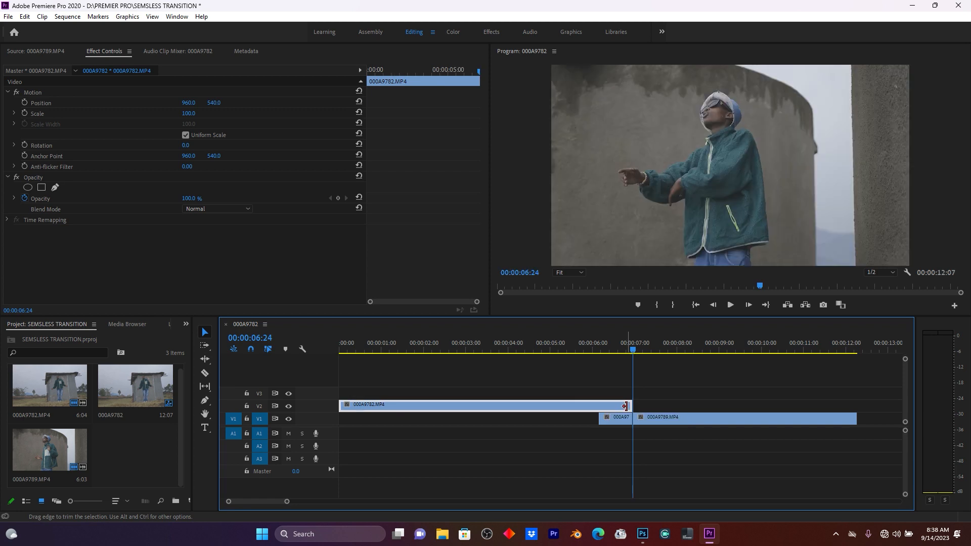
Split the V2 clip at the original edit point and move its left part back down to V1.
key("c")
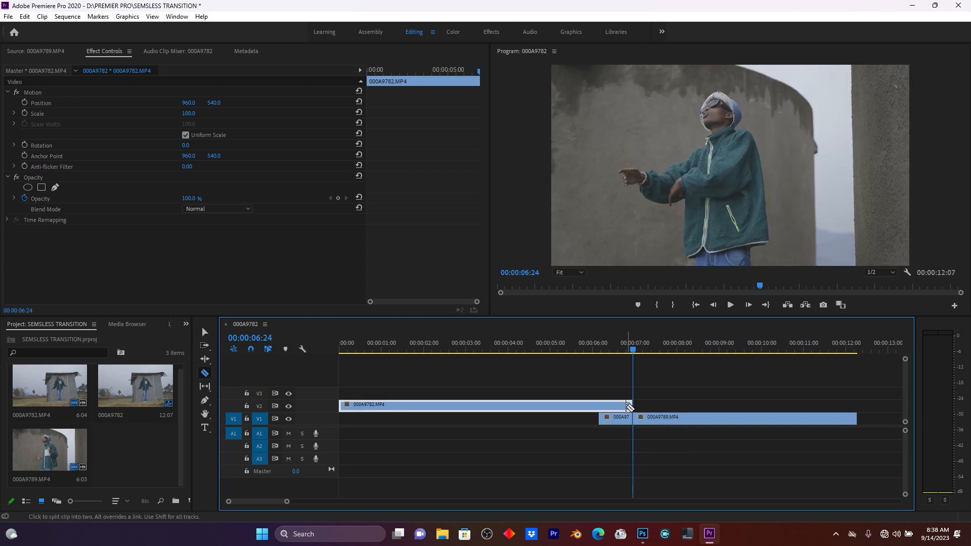
left_click(600, 406)
left_click(600, 406)
key("v")
left_click(581, 406)
left_click_drag(569, 405, 568, 417)
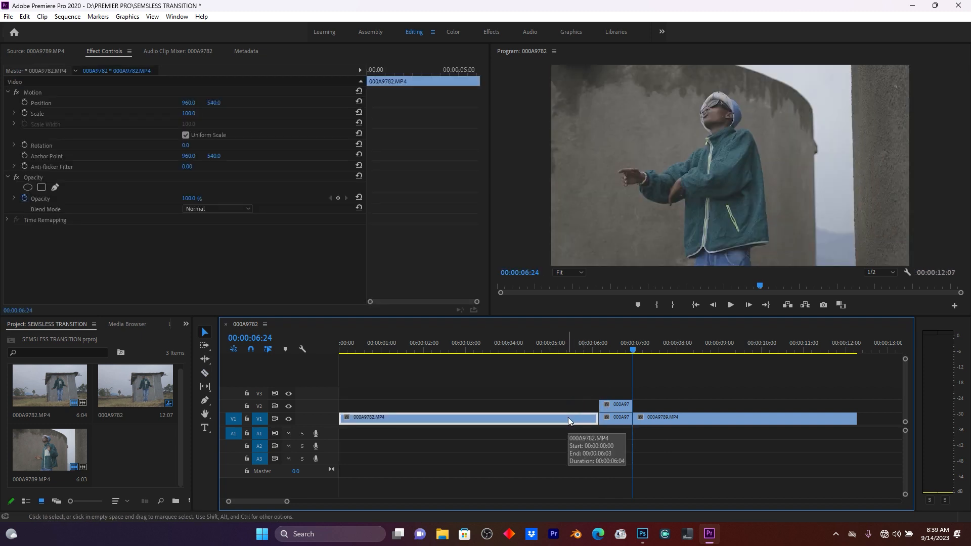
Select the two stacked short segments at the edit and nest them as Nested Sequence 01.
left_click(631, 349)
left_click_drag(631, 349, 623, 349)
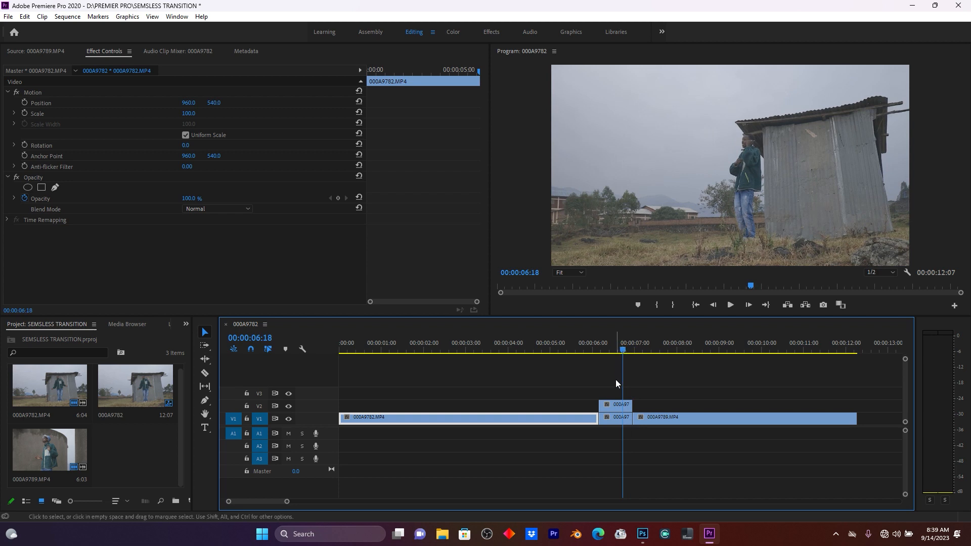
left_click_drag(610, 385, 620, 423)
right_click(617, 408)
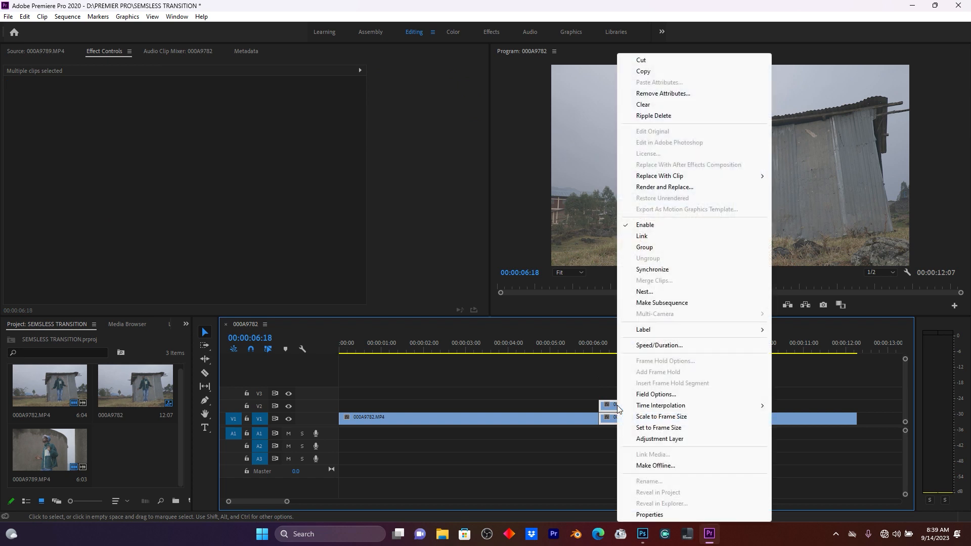
left_click(660, 292)
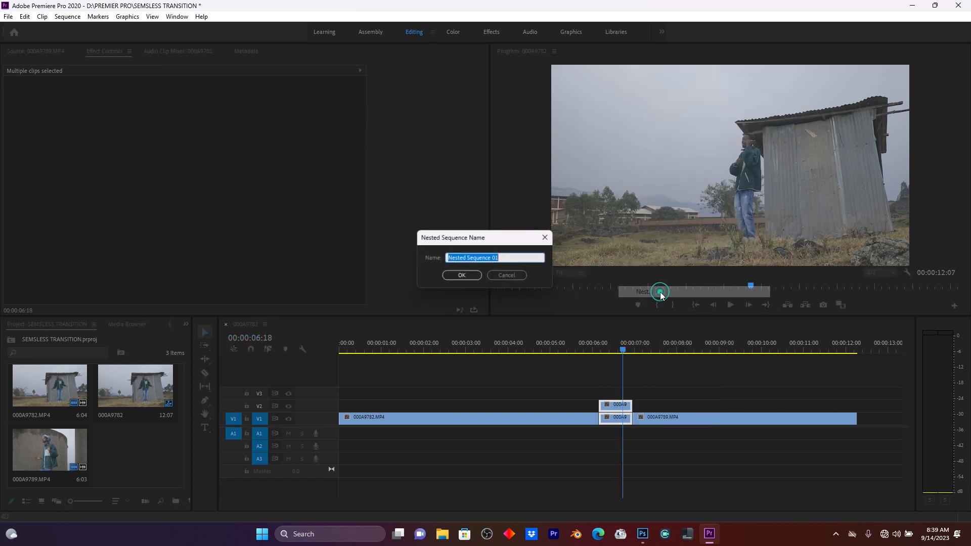
left_click(462, 276)
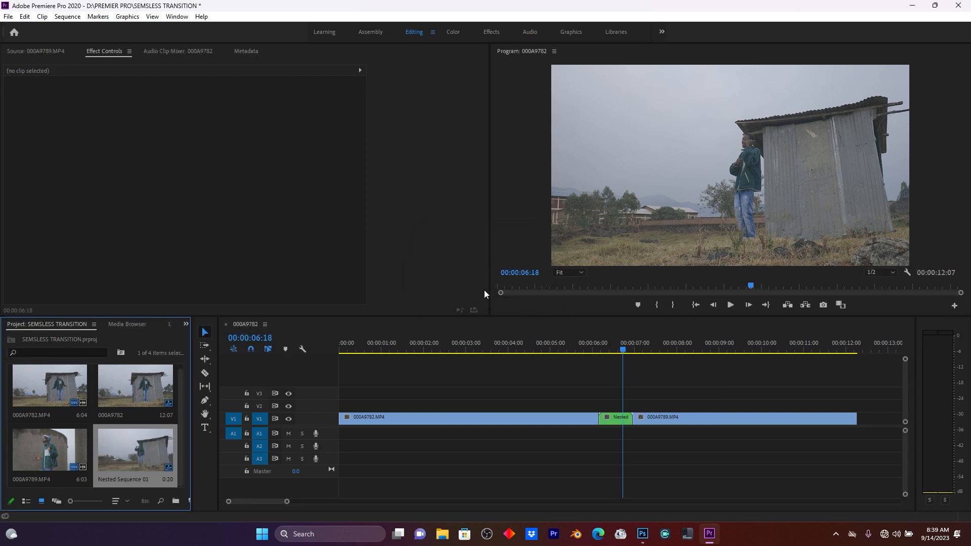
Open the nested sequence and set its frame size vertical value to 1080*3 in Sequence Settings, accepting the preview deletion.
double_click(615, 419)
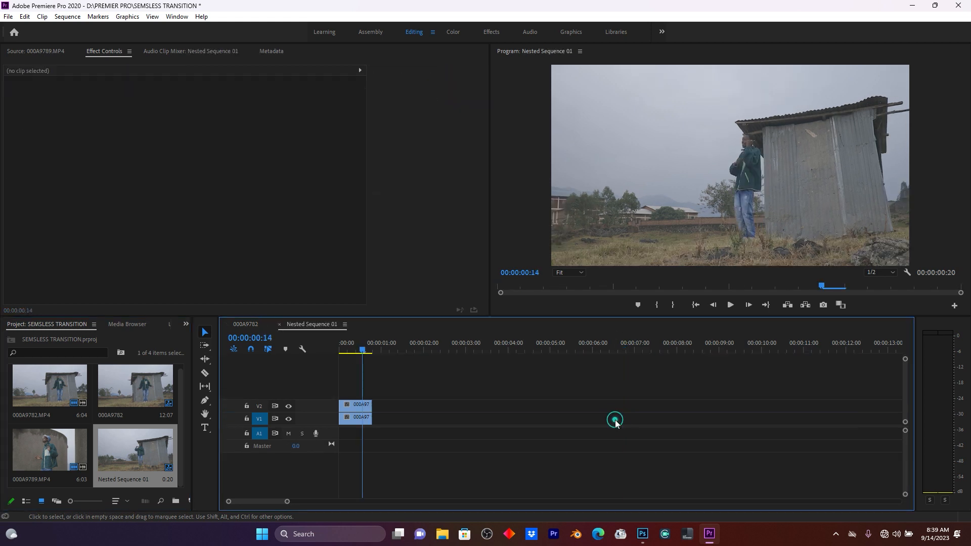
left_click(354, 346)
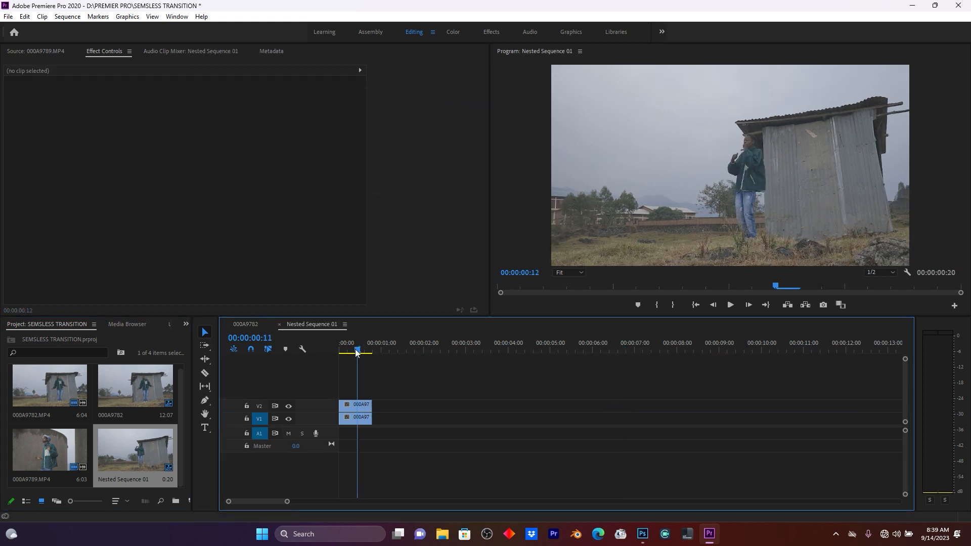
left_click_drag(287, 501, 268, 502)
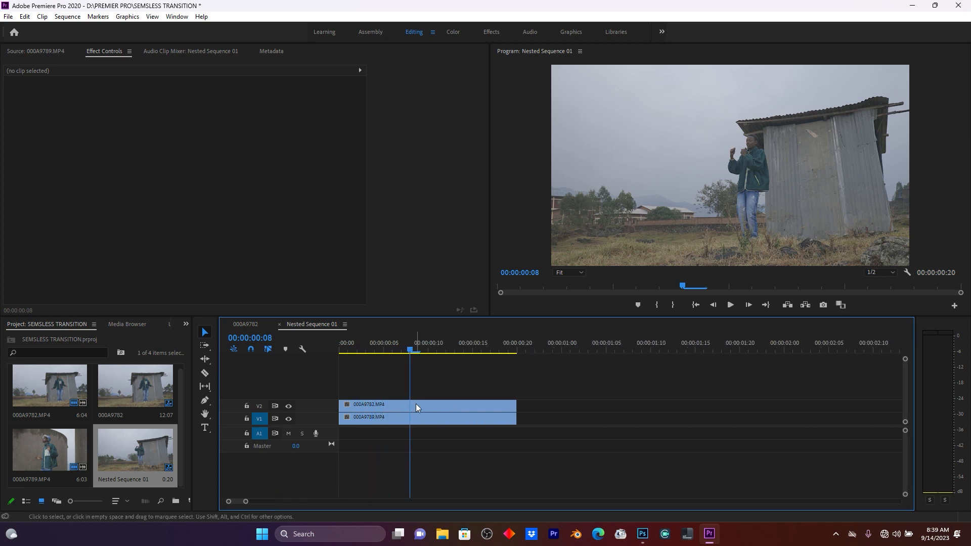
left_click(416, 404)
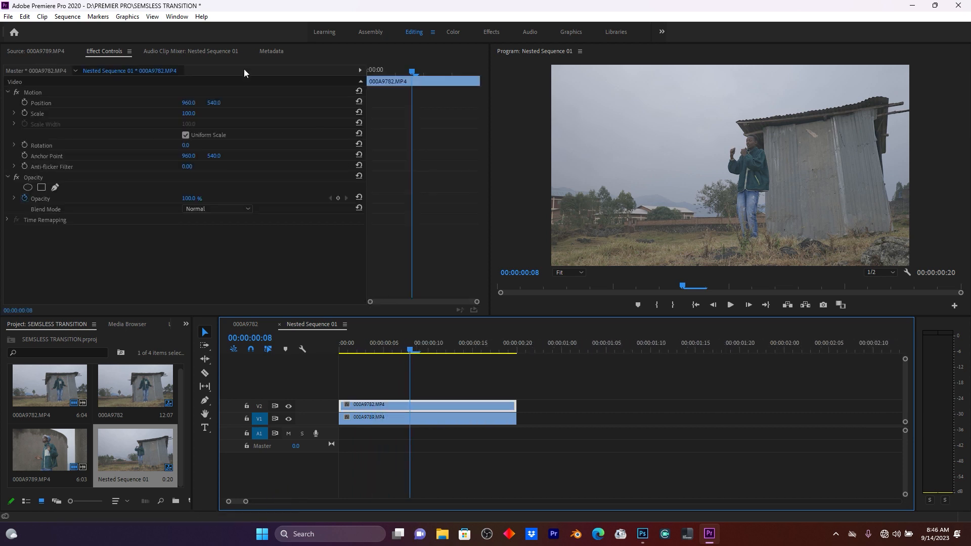
left_click(74, 16)
left_click(84, 29)
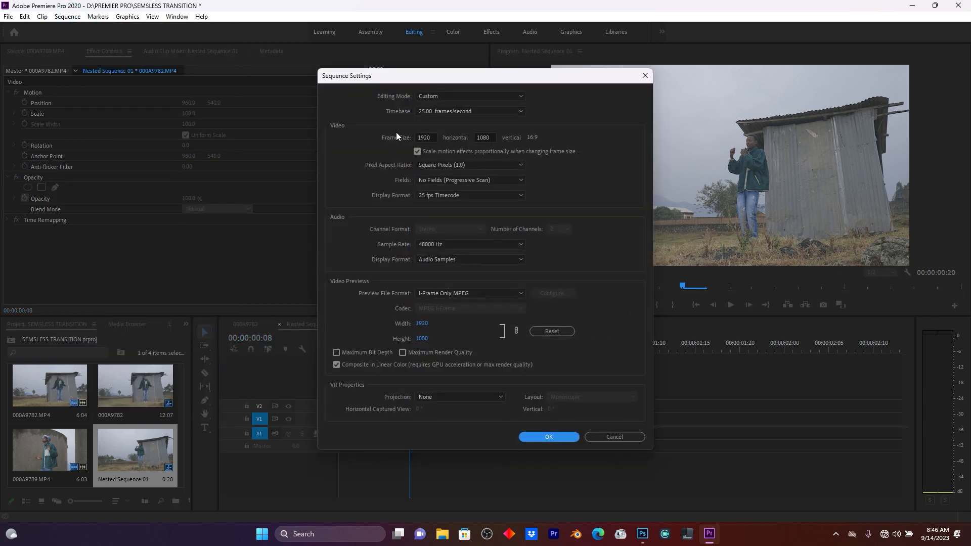
left_click(488, 138)
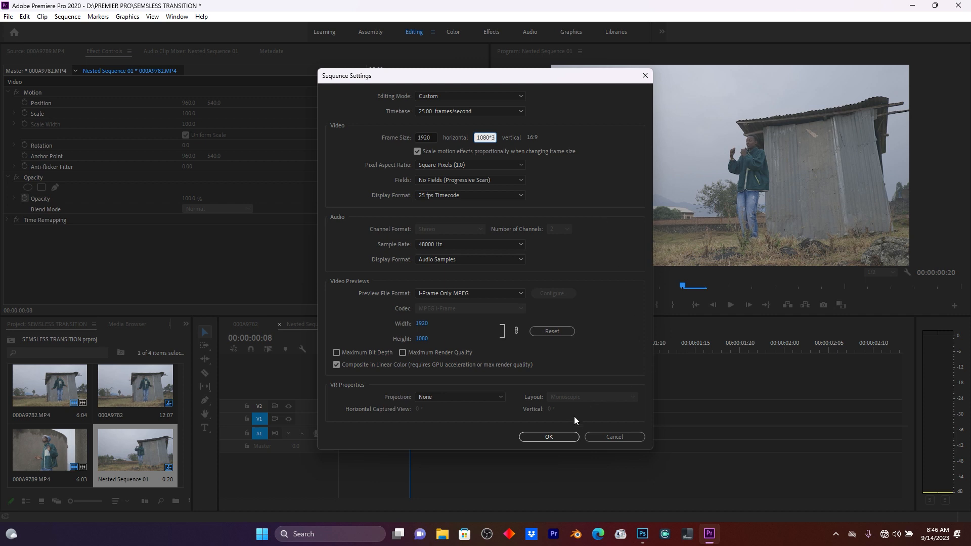
left_click(564, 432)
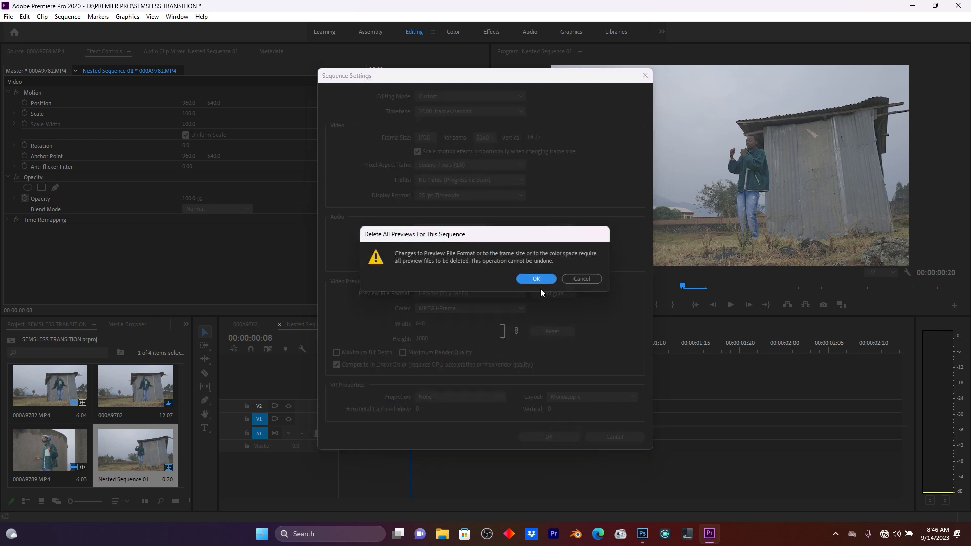
left_click(540, 280)
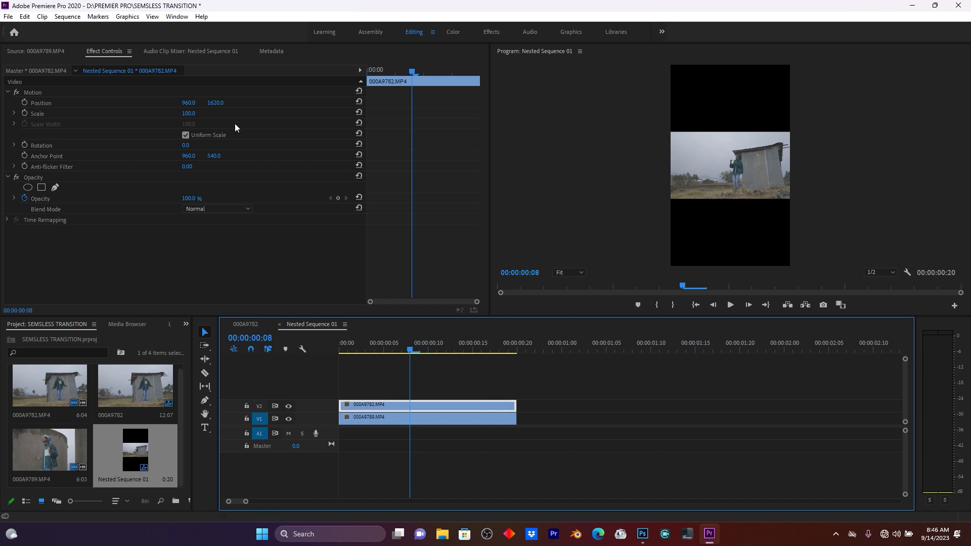
Stack the clips vertically: set the V2 clip's Position Y to 2697.6 and the V1 clip's Position Y to 541.
left_click_drag(213, 102, 756, 103)
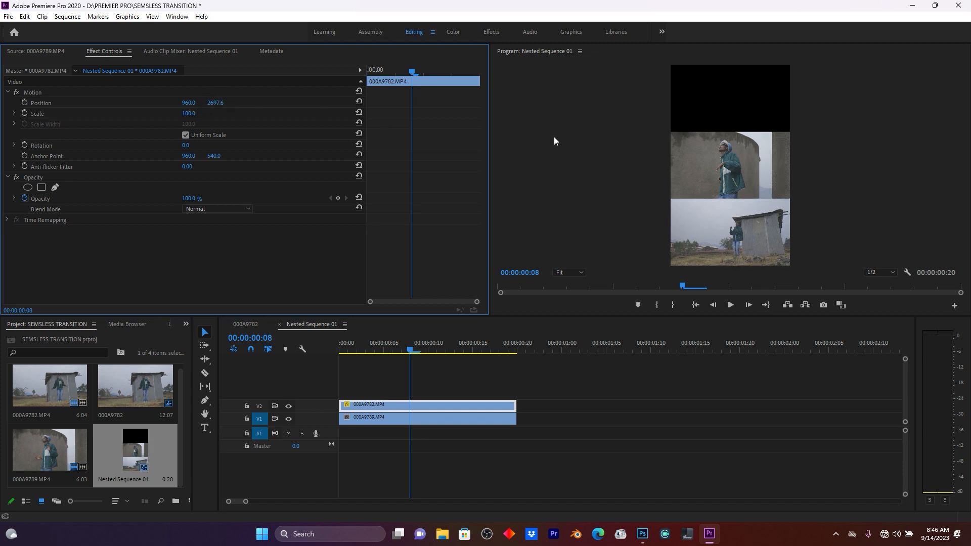
left_click(499, 418)
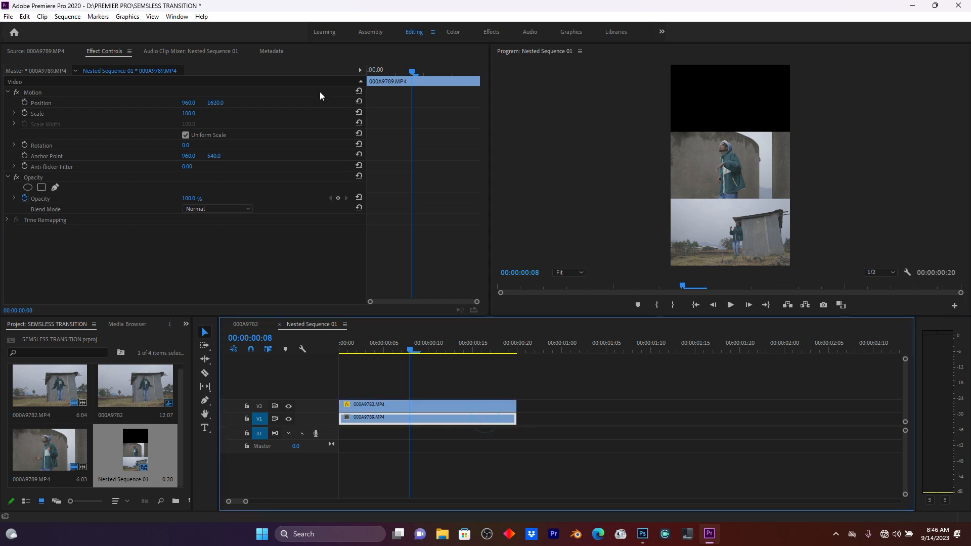
left_click_drag(220, 101, 150, 101)
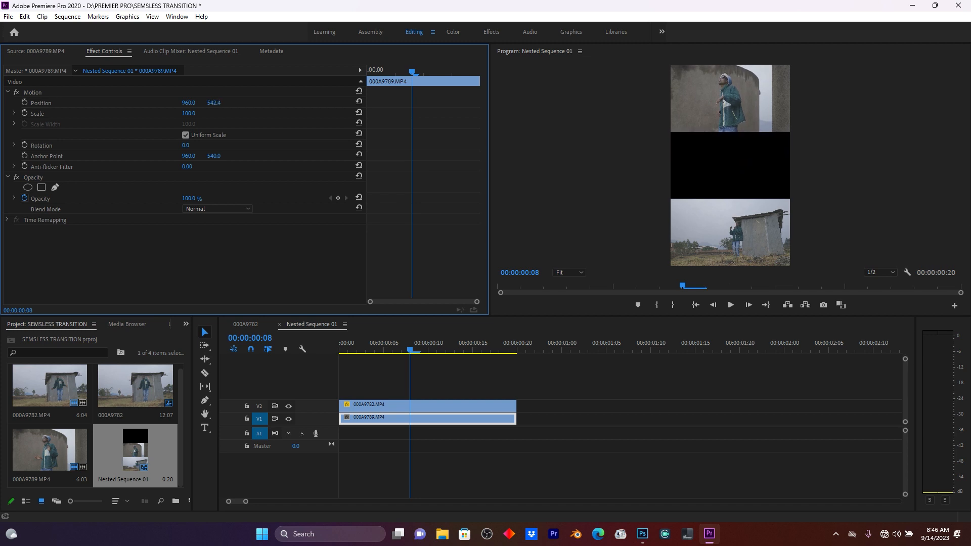
left_click_drag(219, 102, 219, 103)
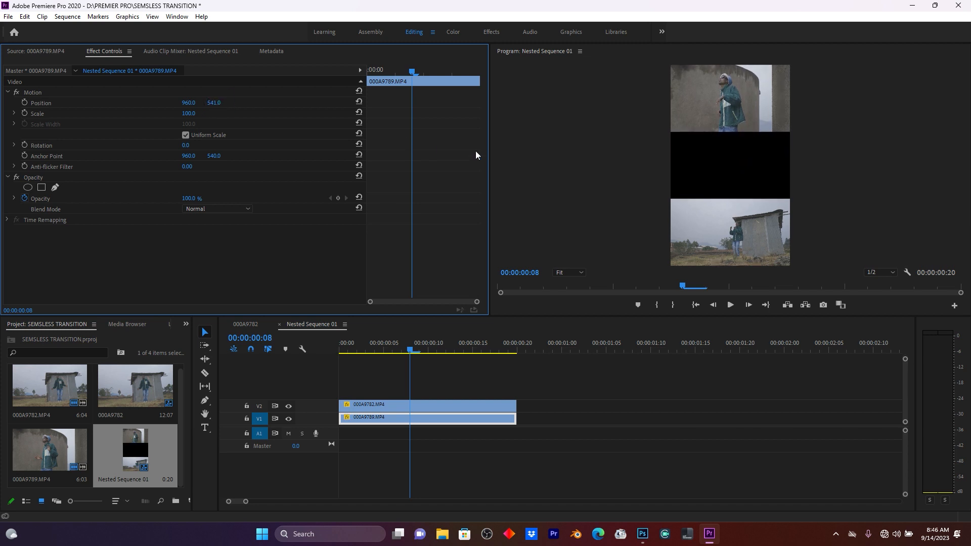
Return to the main sequence, search effects for TRANSF, and apply the Transform effect to the nested clip.
left_click(376, 348)
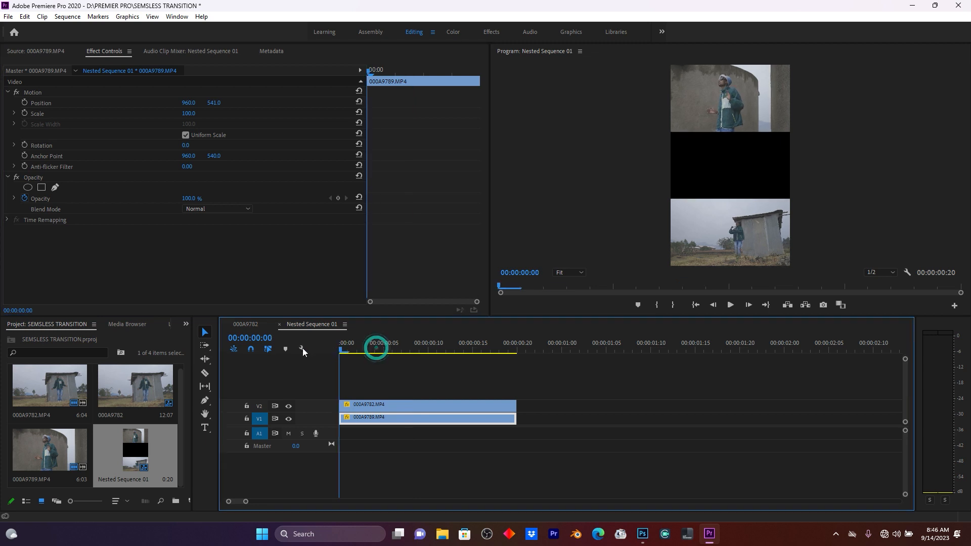
left_click(249, 324)
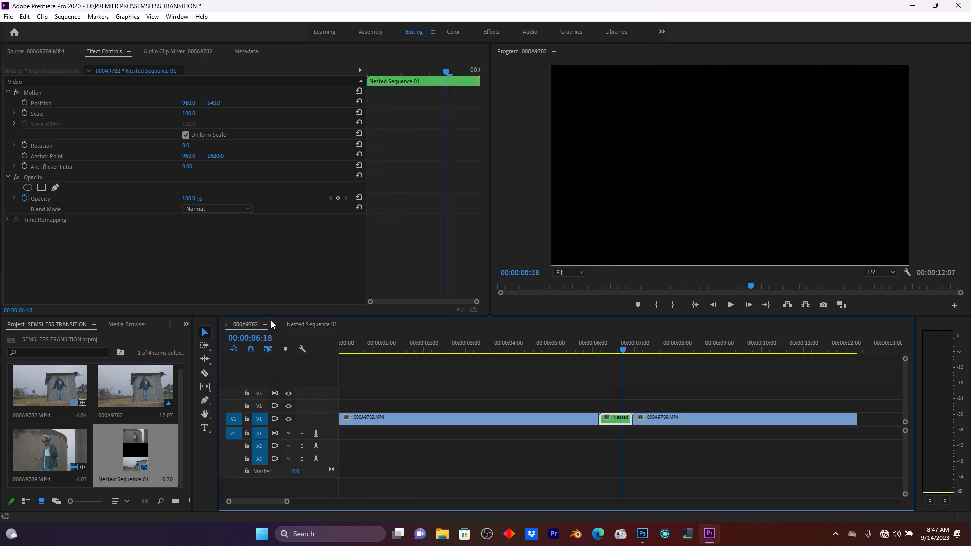
left_click(185, 324)
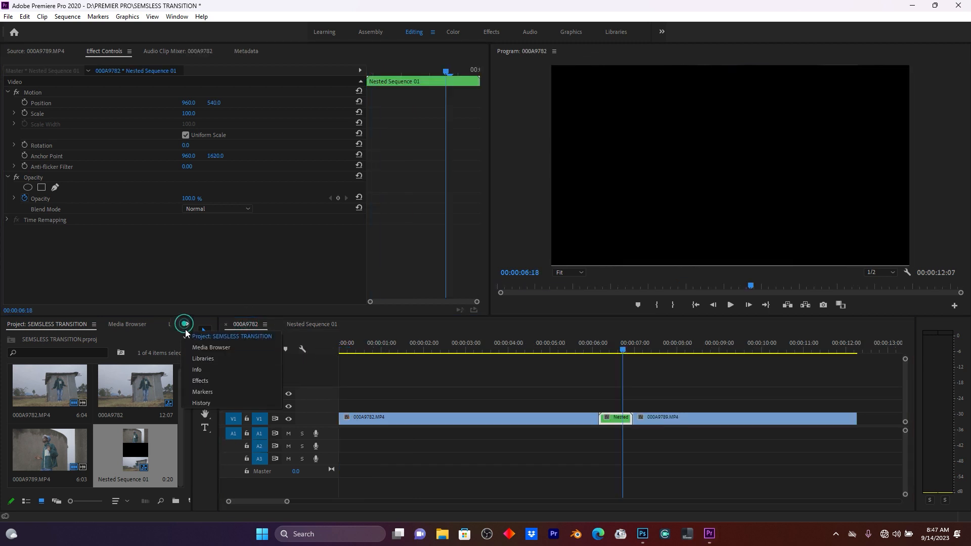
left_click(205, 379)
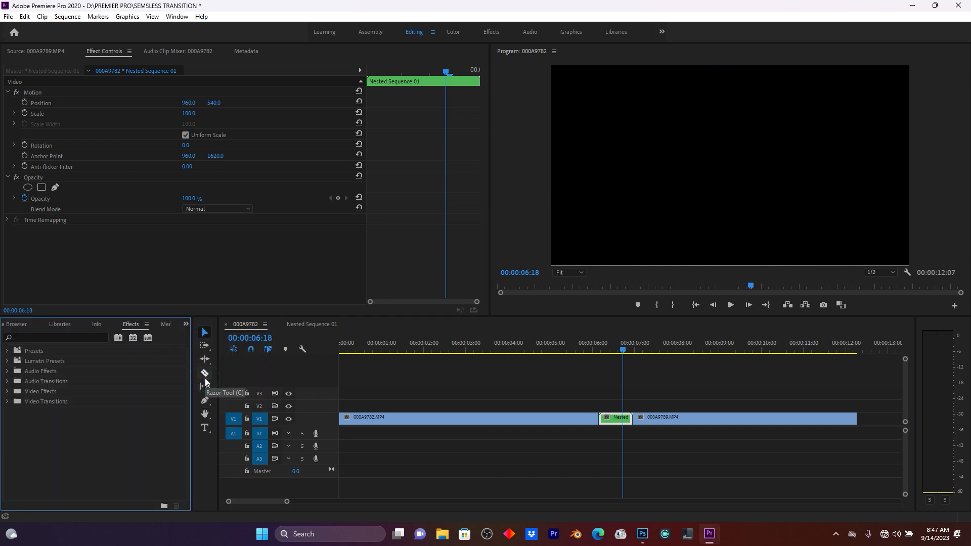
left_click(45, 336)
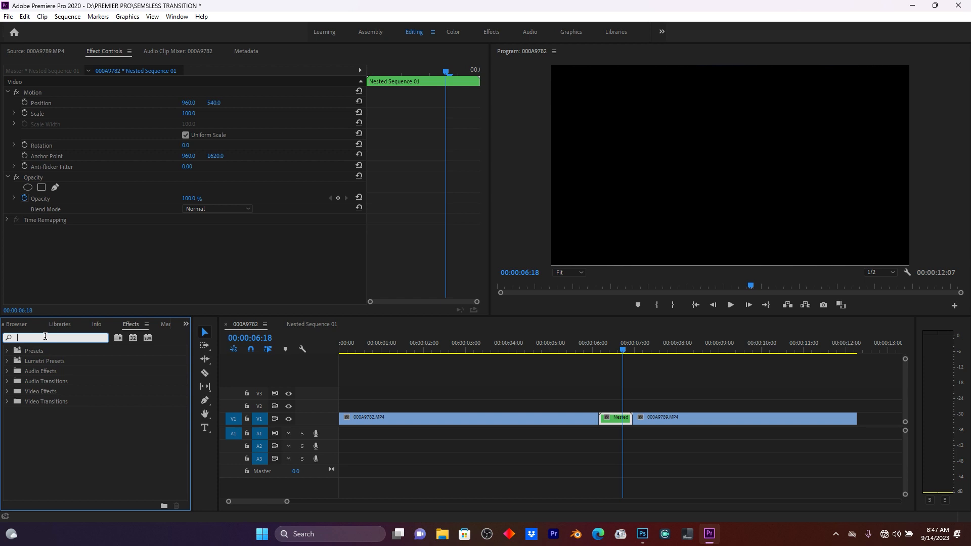
type("TRANSF")
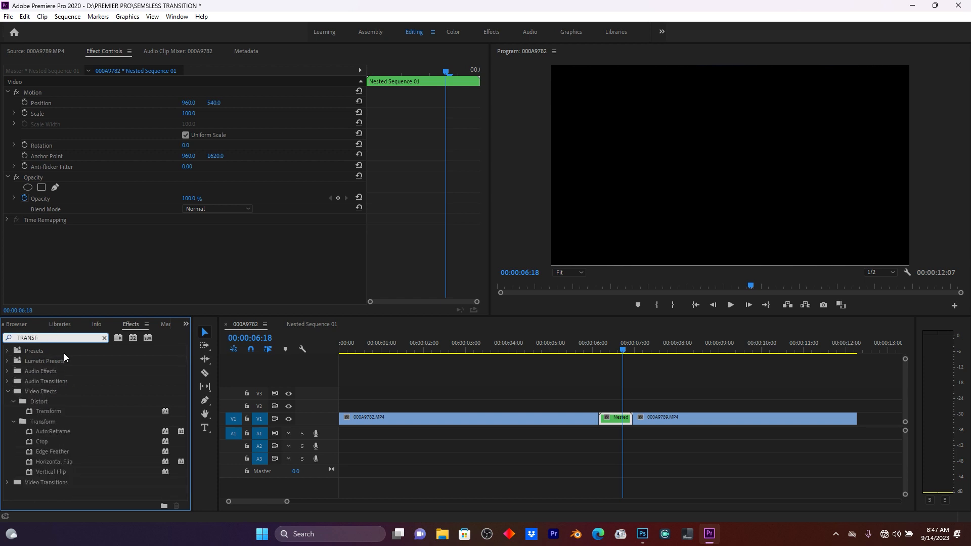
left_click(47, 411)
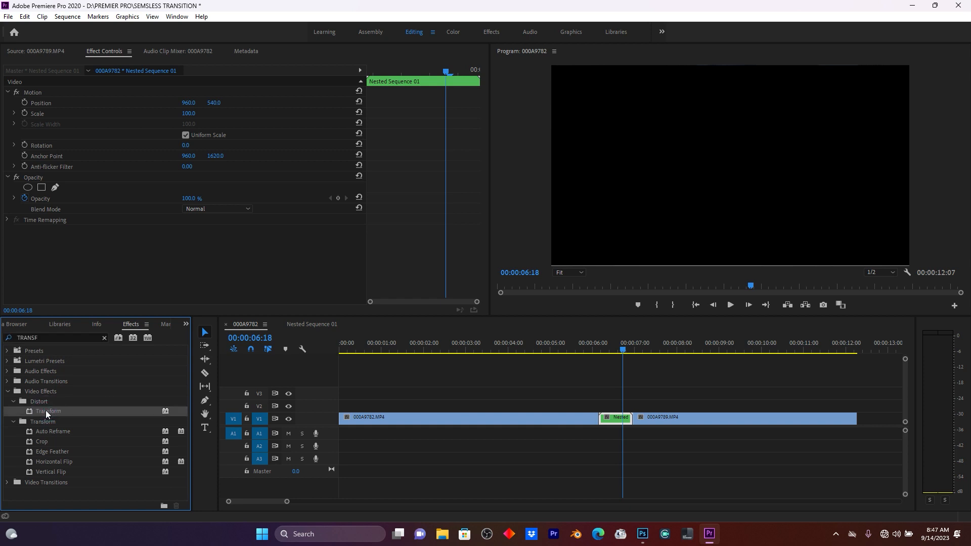
left_click_drag(41, 411, 614, 419)
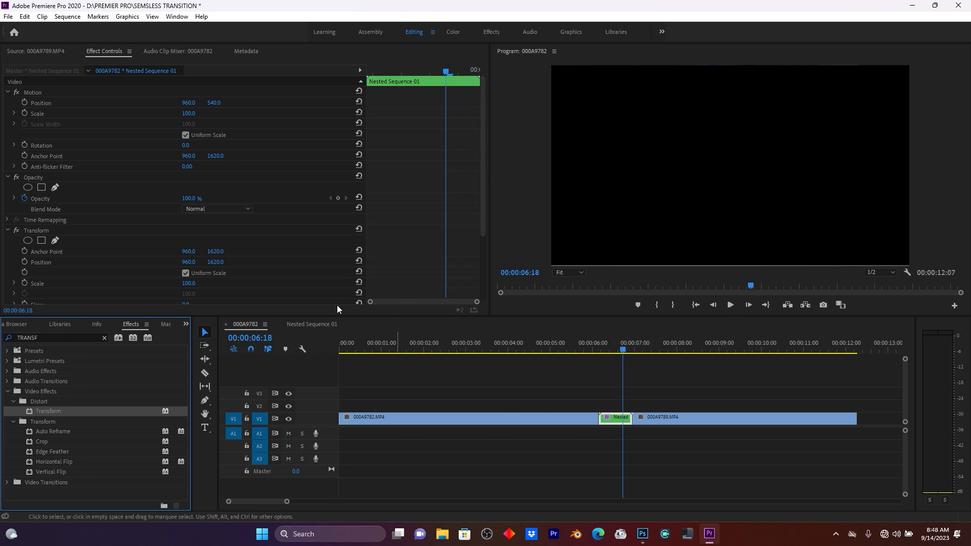
Keyframe the Transform's Position Y at 543 and move that keyframe to the nested clip's start.
left_click_drag(215, 262, 168, 262)
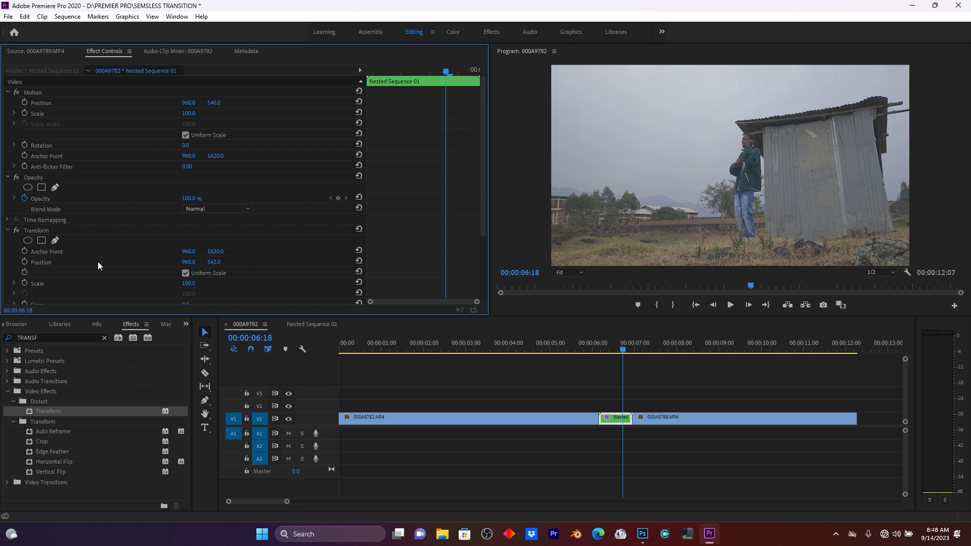
left_click(25, 261)
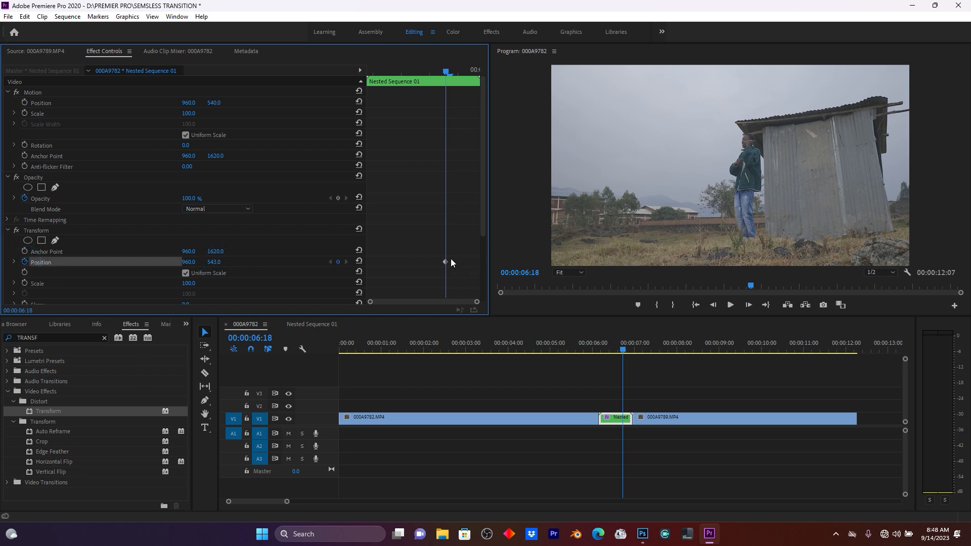
left_click_drag(444, 262, 368, 260)
Add a second Transform Position keyframe by scrubbing Position Y, and move it to the nested clip's end.
left_click_drag(208, 265, 362, 265)
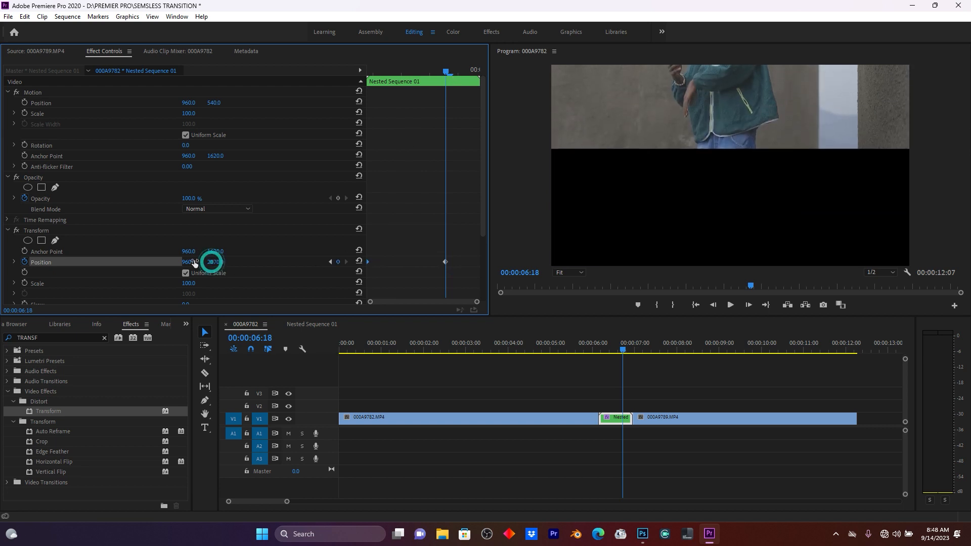
left_click_drag(213, 267, 274, 267)
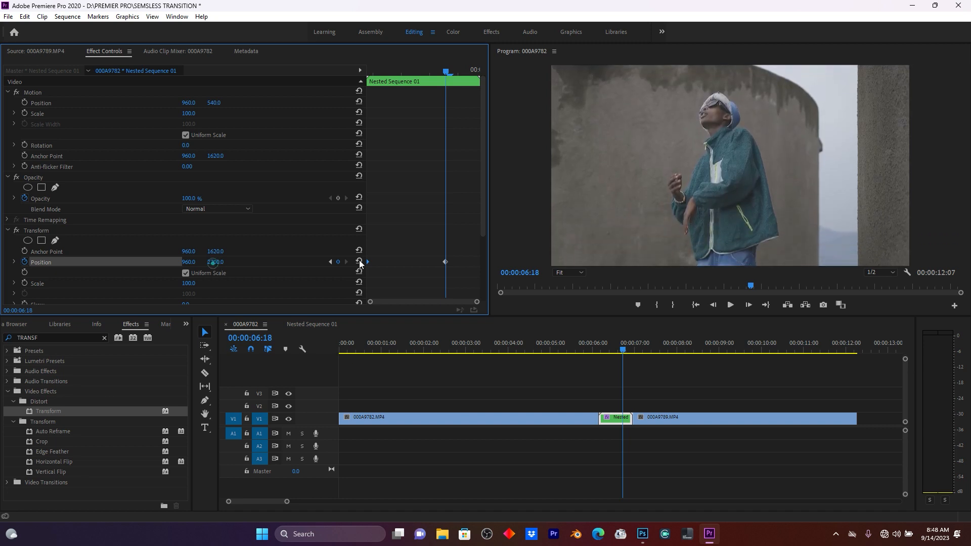
left_click_drag(444, 260, 498, 268)
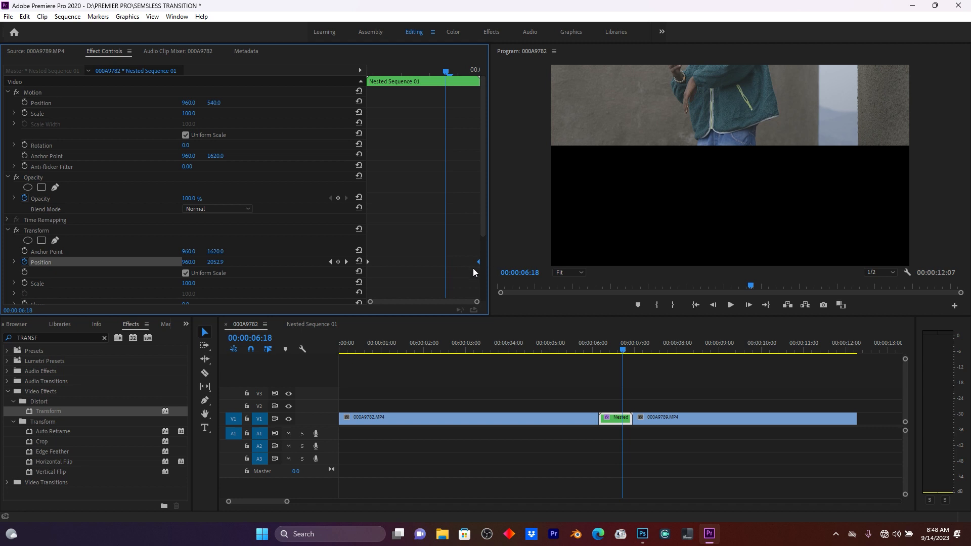
Set the first Transform Position keyframe's temporal interpolation to Ease Out and the last keyframe's to Ease In.
left_click_drag(595, 348, 639, 349)
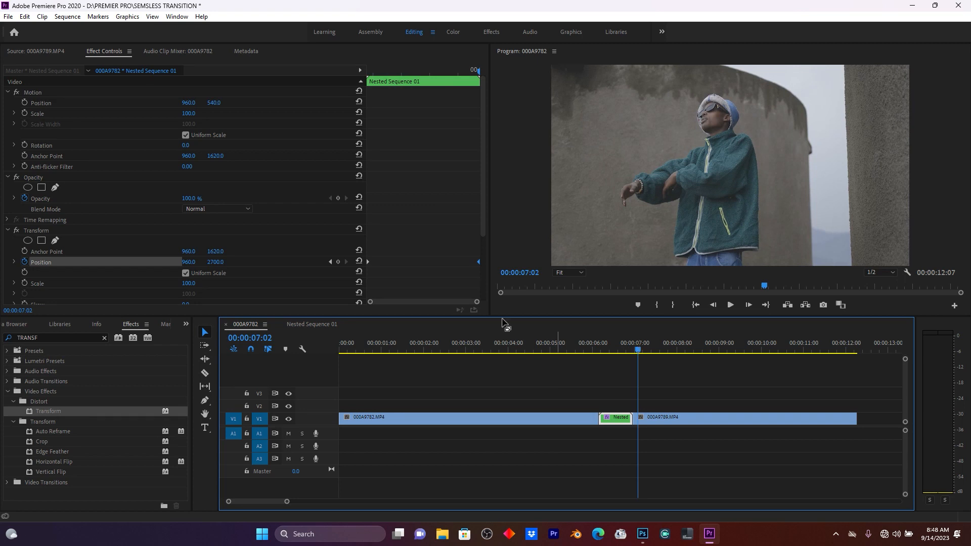
right_click(368, 262)
mouse_move(459, 350)
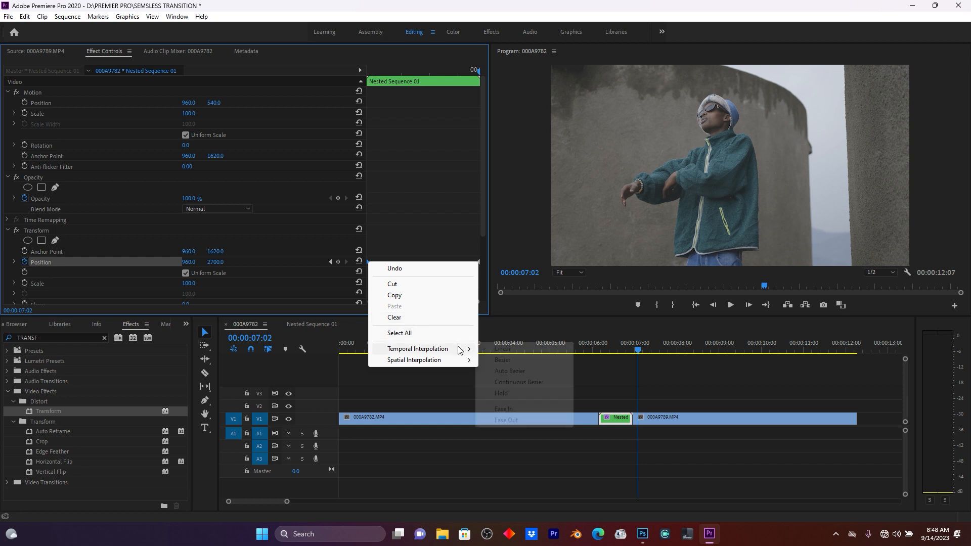
left_click(511, 420)
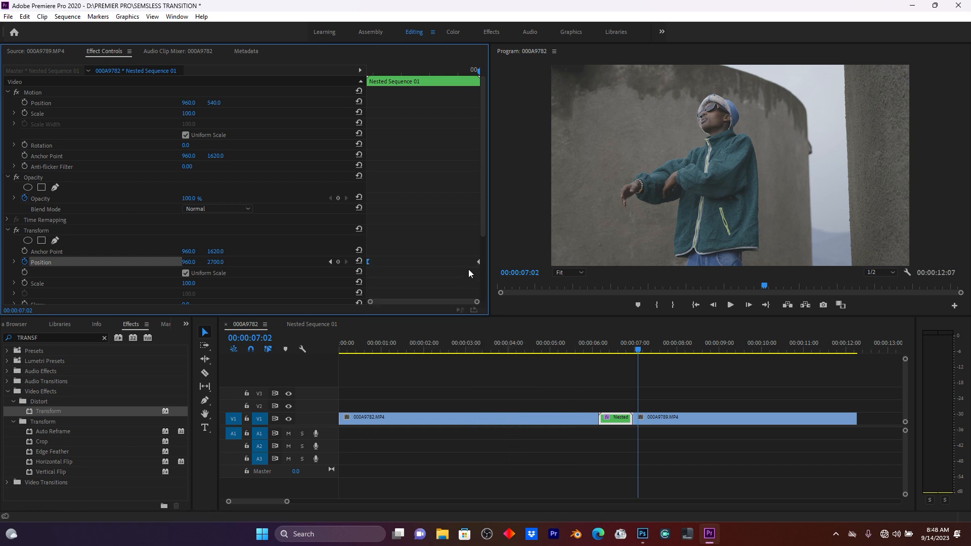
right_click(478, 263)
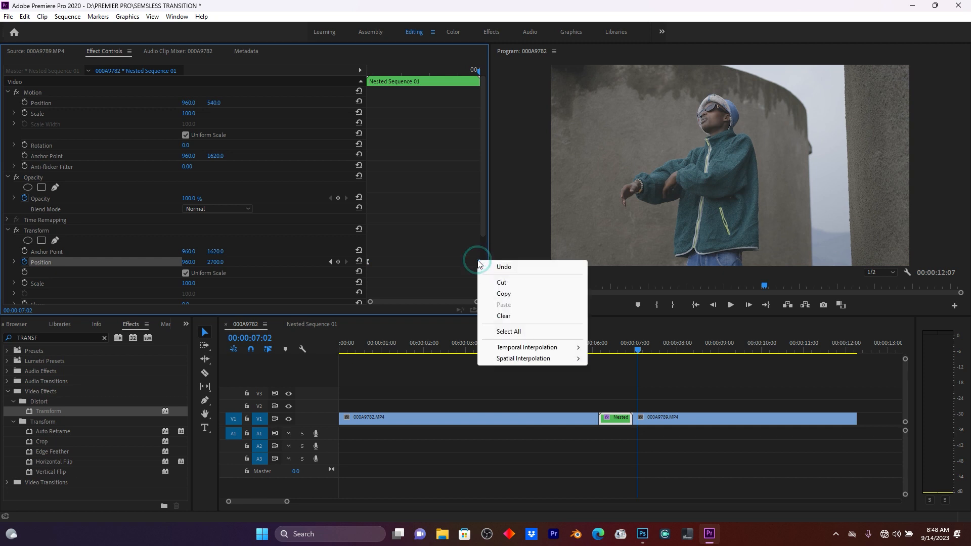
left_click(540, 348)
left_click(616, 407)
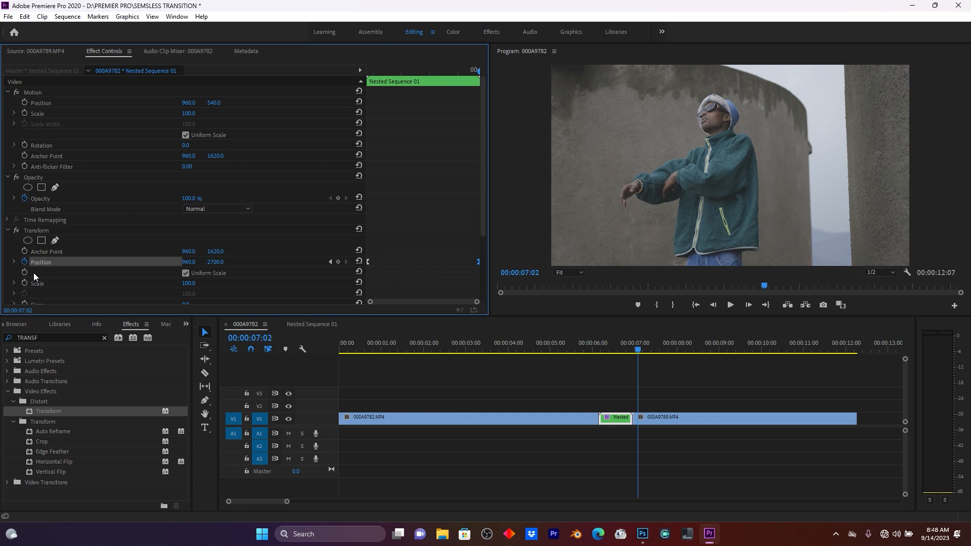
Expand the Transform Position velocity graph and drag its Bezier handles so the speed ramps up sharply toward the end.
left_click(14, 263)
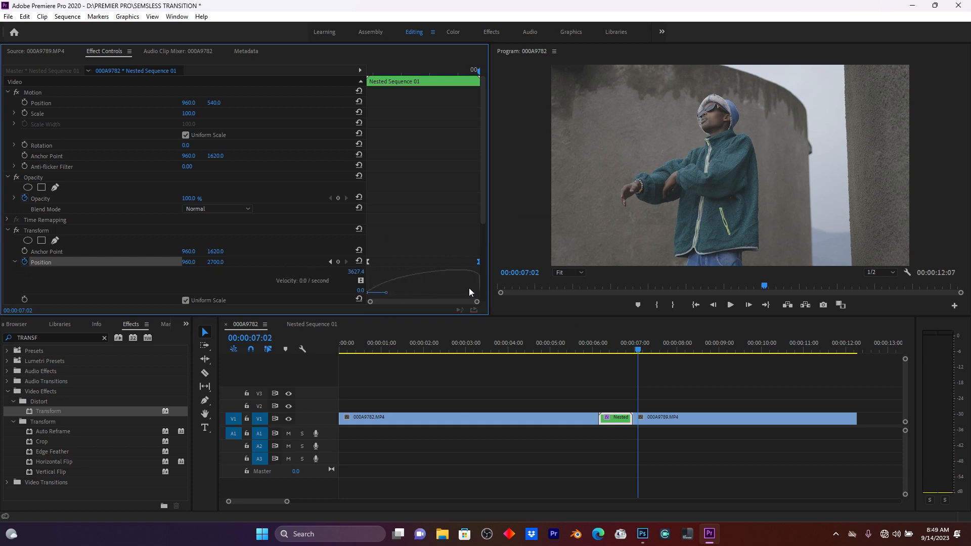
left_click(478, 262)
left_click_drag(385, 292, 409, 292)
left_click_drag(467, 284, 467, 292)
left_click_drag(408, 293, 424, 294)
left_click(422, 293)
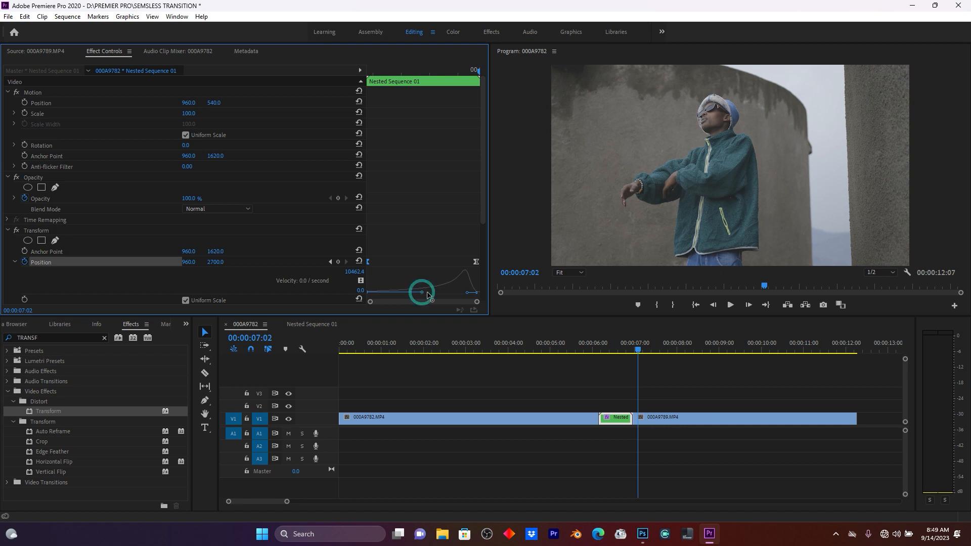
Preview the transition, then disable Use Composition's Shutter Angle and set the Transform's Shutter Angle to 360.
left_click(591, 349)
key("space")
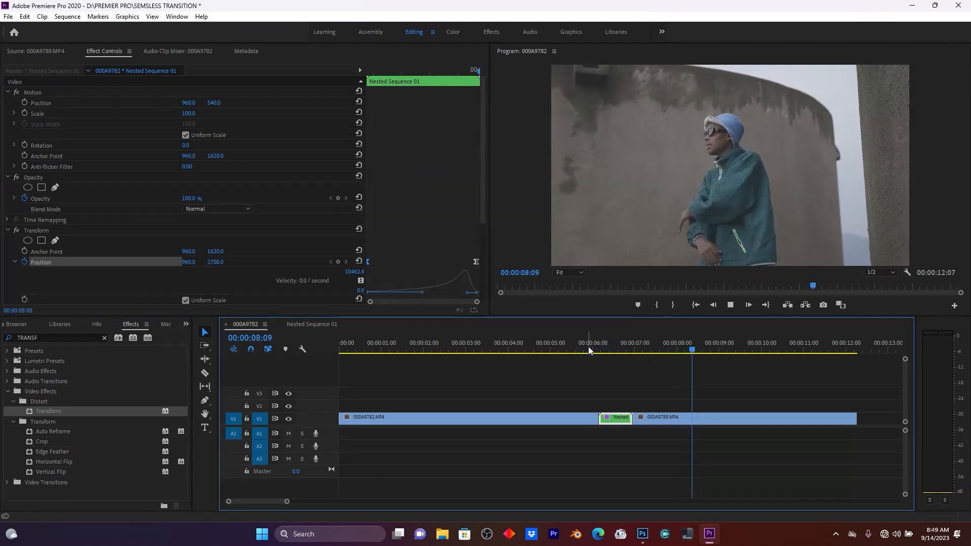
scroll(186, 227, "down", 5)
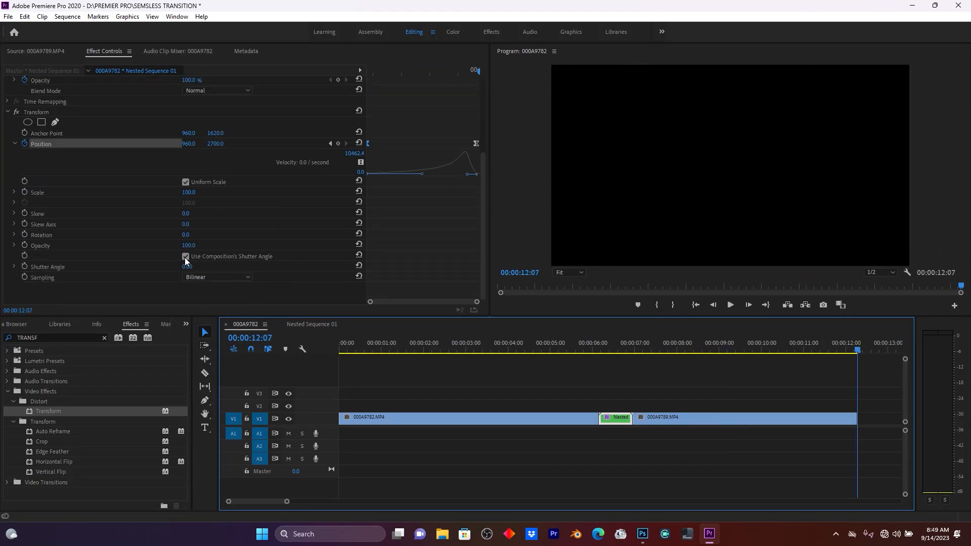
left_click(186, 256)
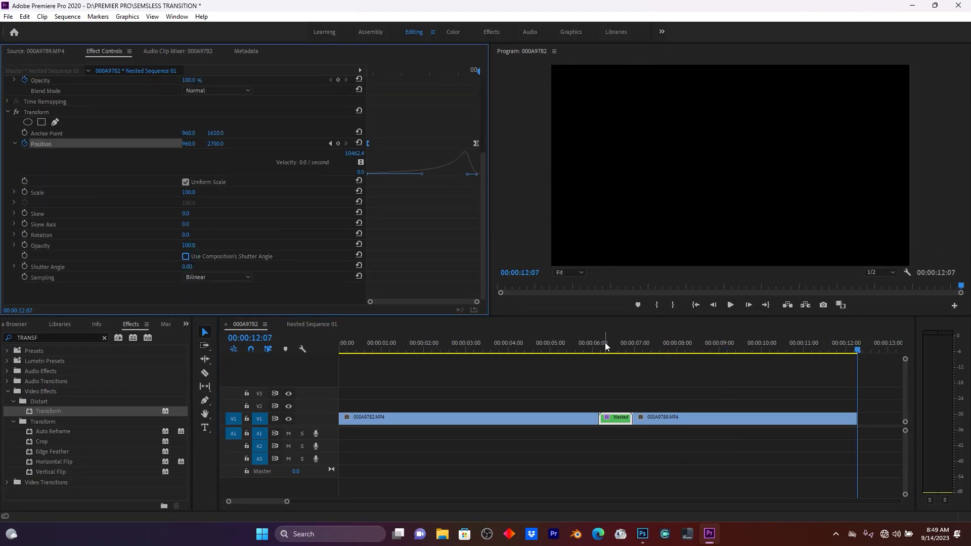
left_click(607, 348)
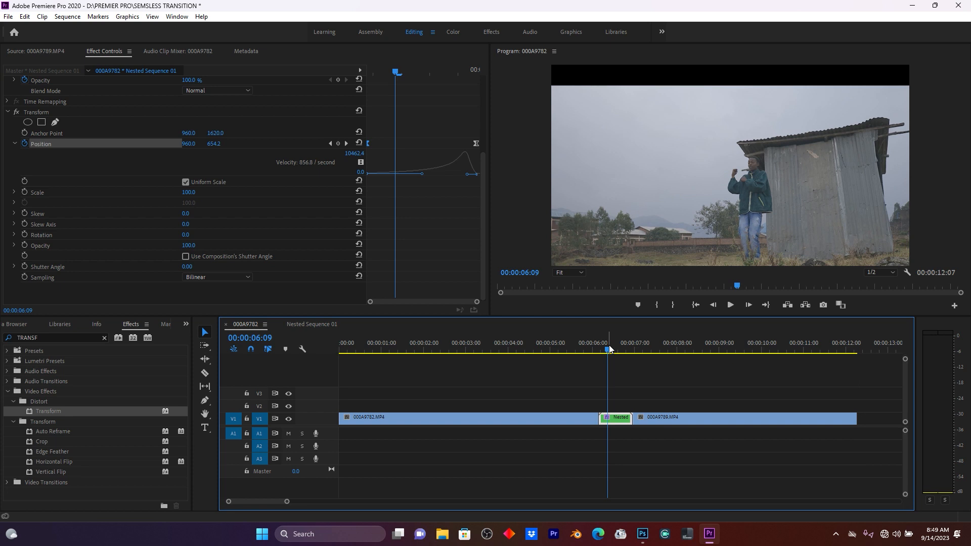
left_click_drag(187, 266, 367, 267)
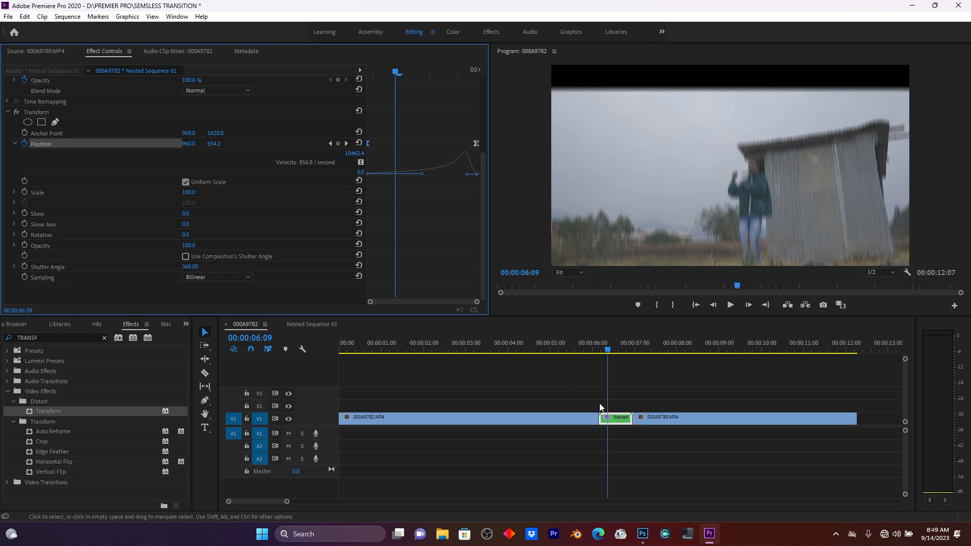
Open the nested sequence and export its current frame as a PNG named 1.
double_click(617, 420)
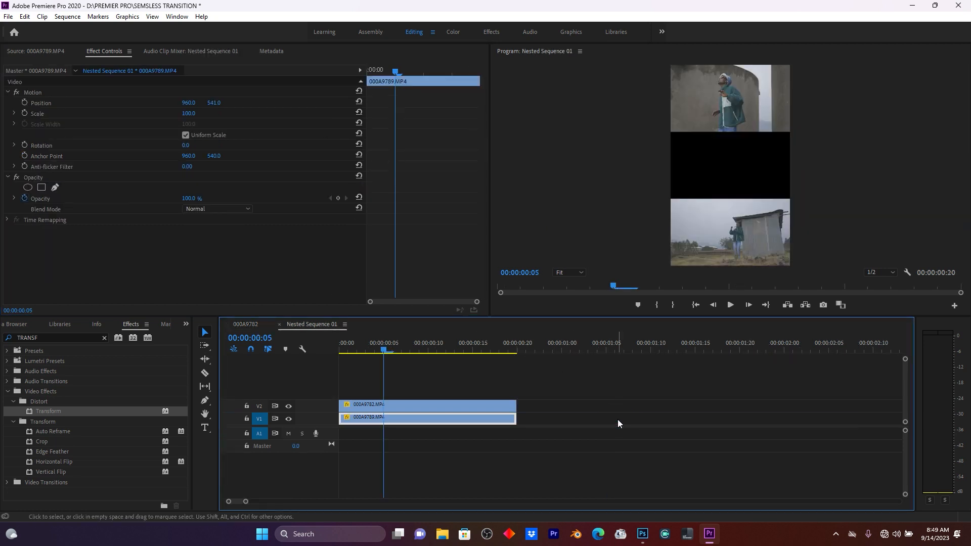
left_click_drag(402, 349, 421, 352)
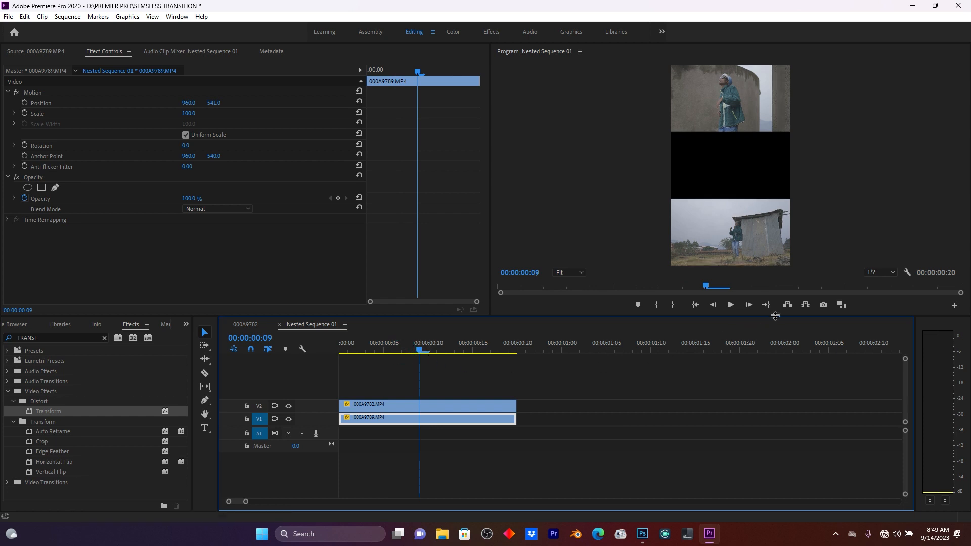
left_click(823, 305)
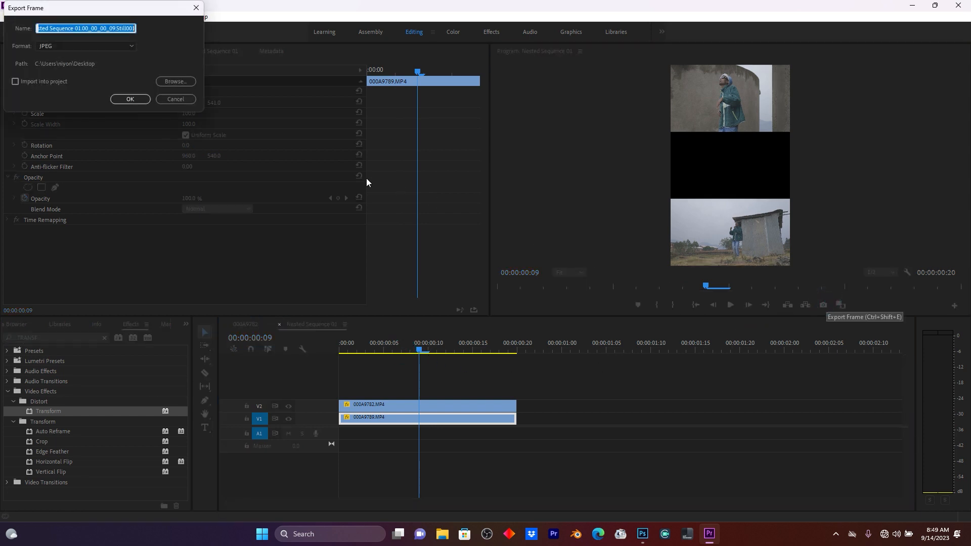
left_click(56, 47)
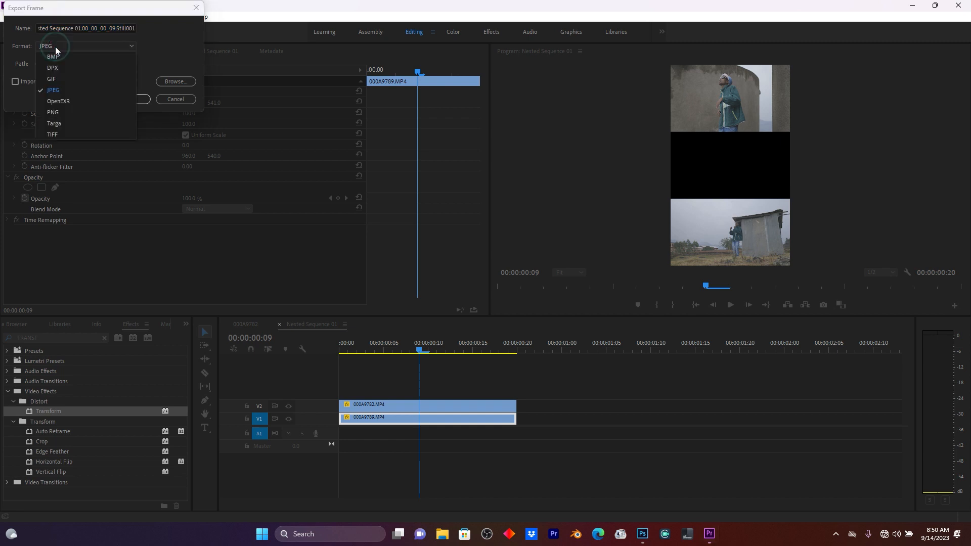
left_click(51, 112)
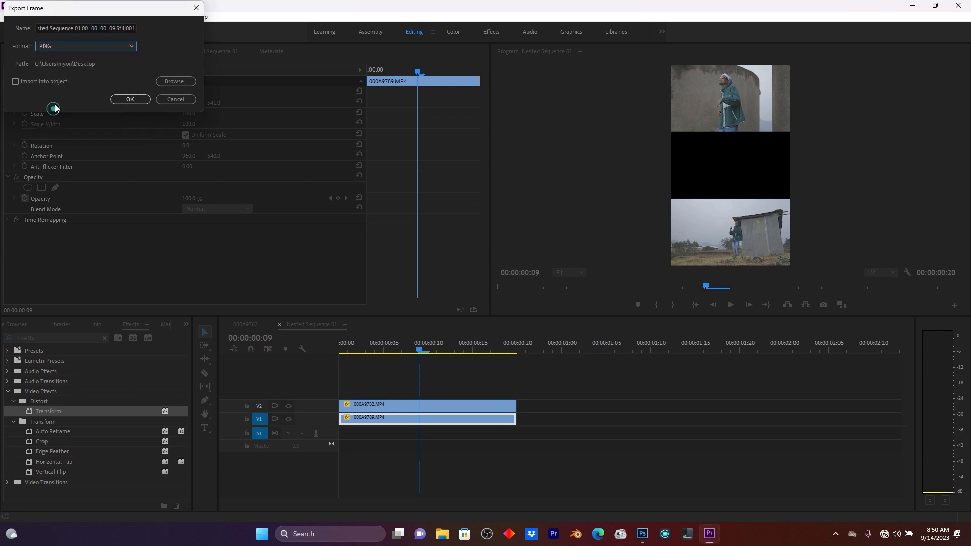
left_click(72, 28)
key("ctrl+a")
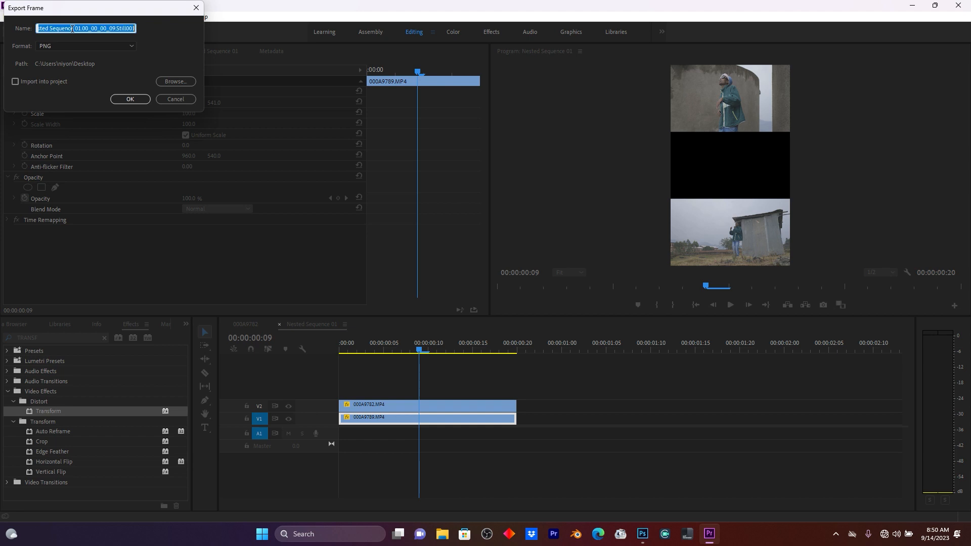
type("1")
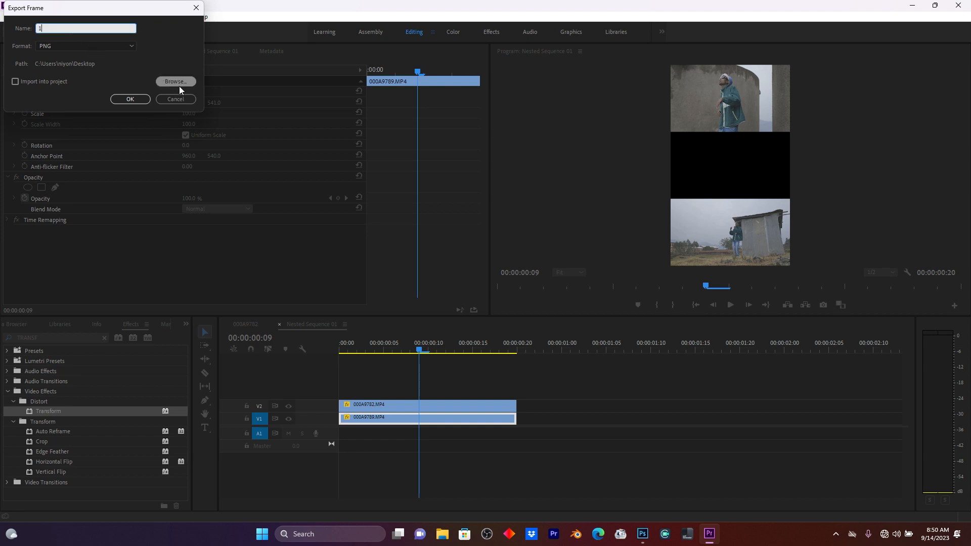
left_click(131, 99)
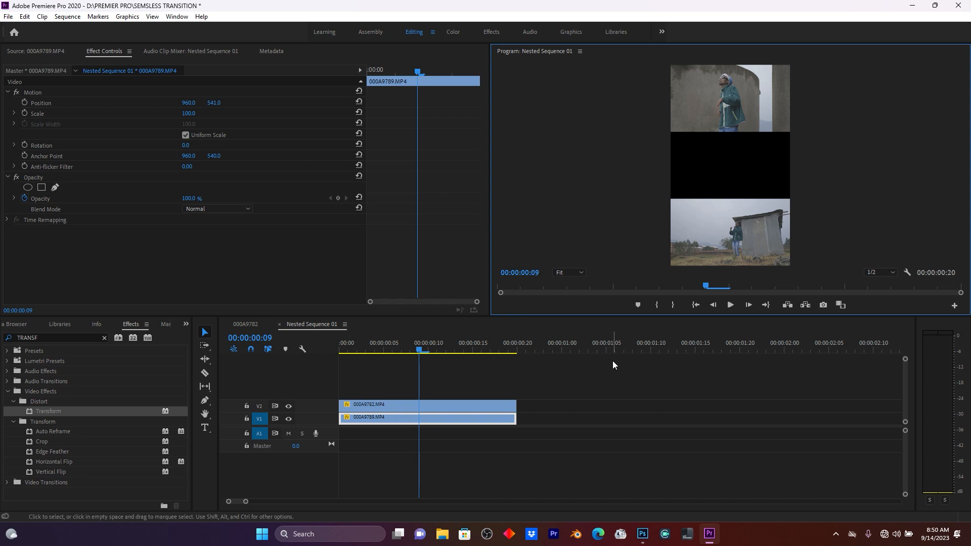
Switch to Photoshop and open the exported frame 1 as a document.
left_click(642, 534)
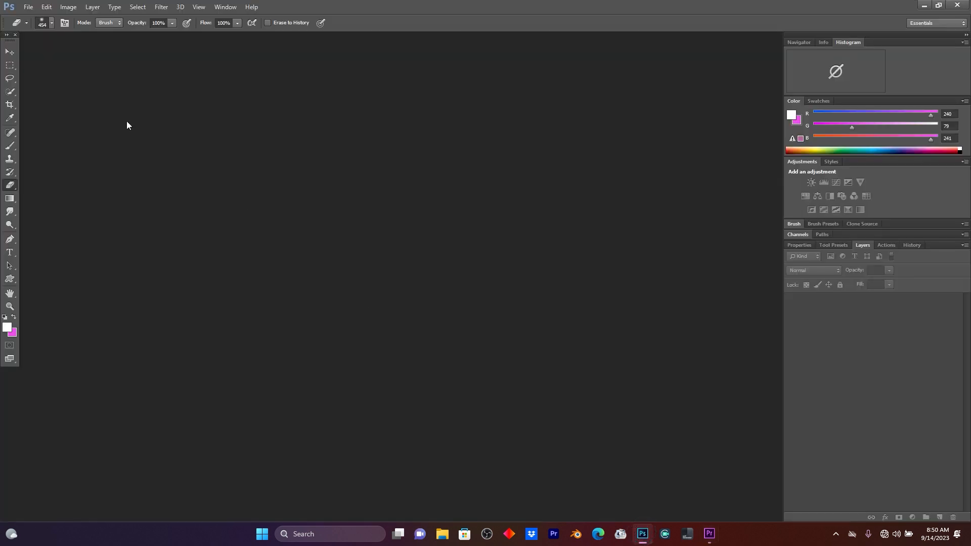
left_click(27, 6)
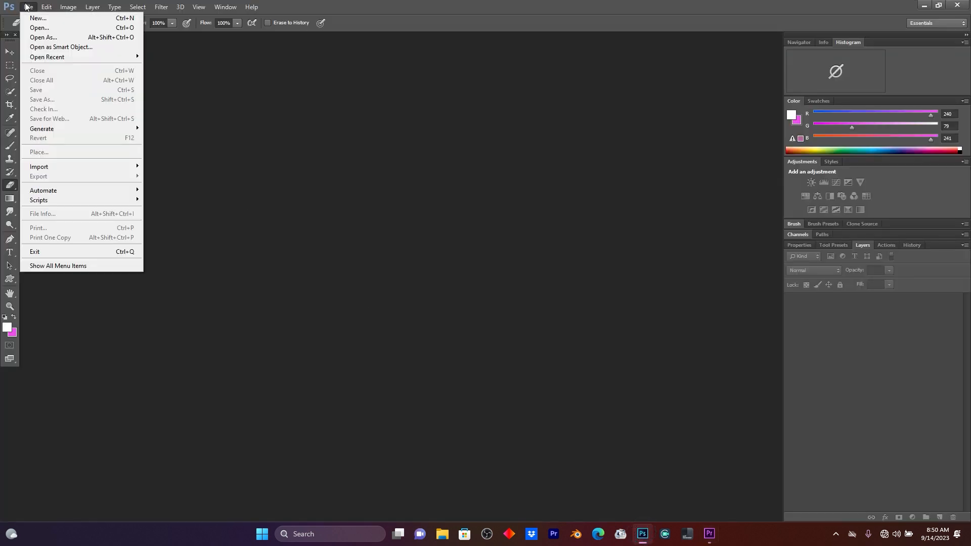
left_click(45, 27)
left_click(277, 160)
double_click(277, 159)
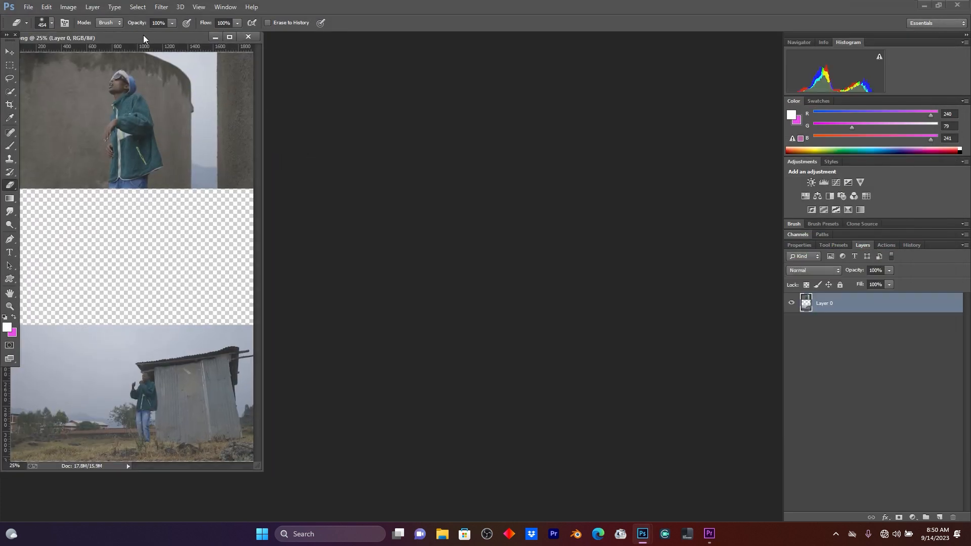
left_click_drag(144, 38, 399, 40)
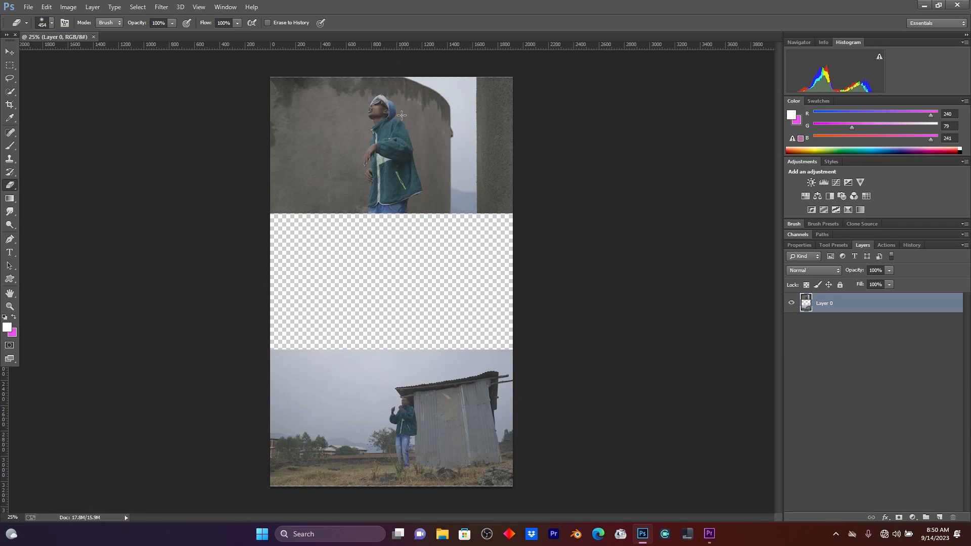
Select the transparent gap between the two stacked frames and fill it with Content-Aware fill.
left_click(11, 68)
left_click_drag(264, 207, 596, 354)
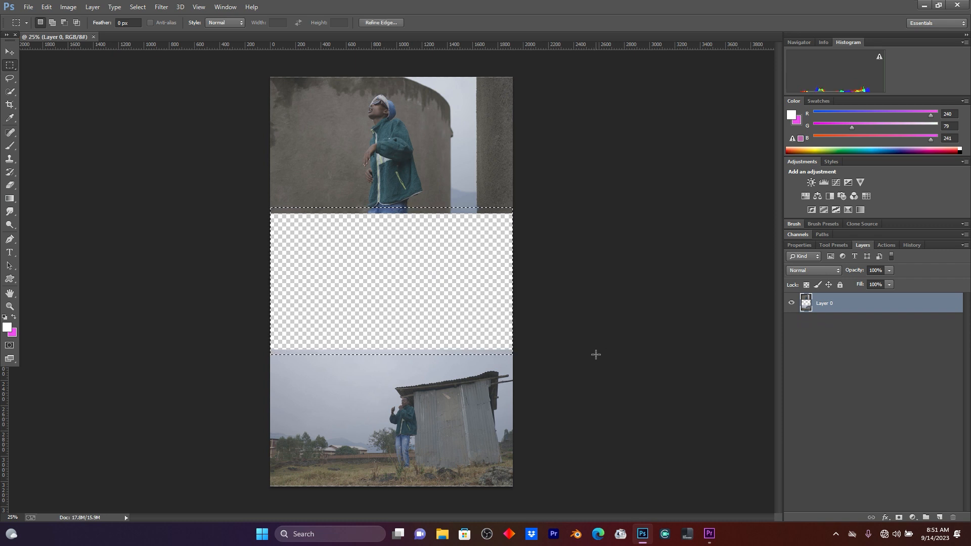
right_click(417, 299)
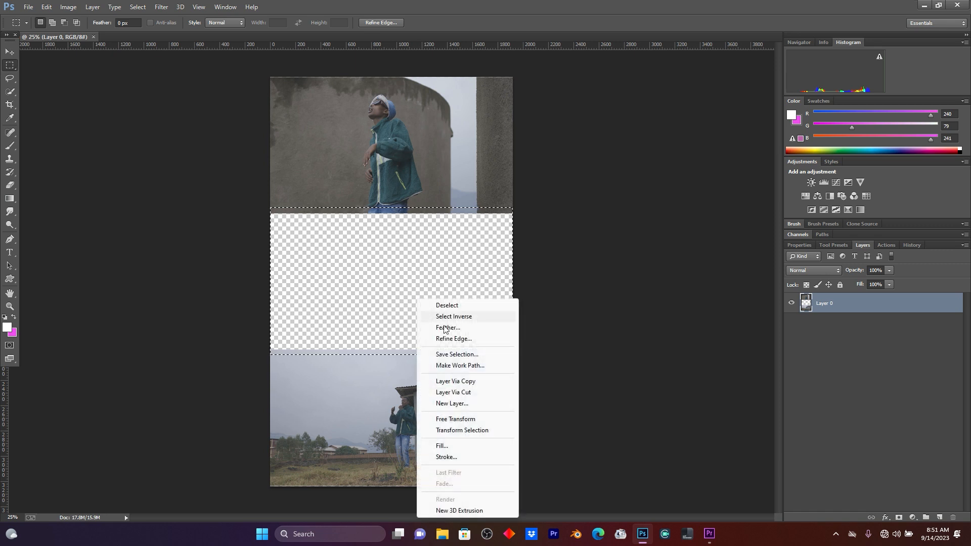
left_click(466, 444)
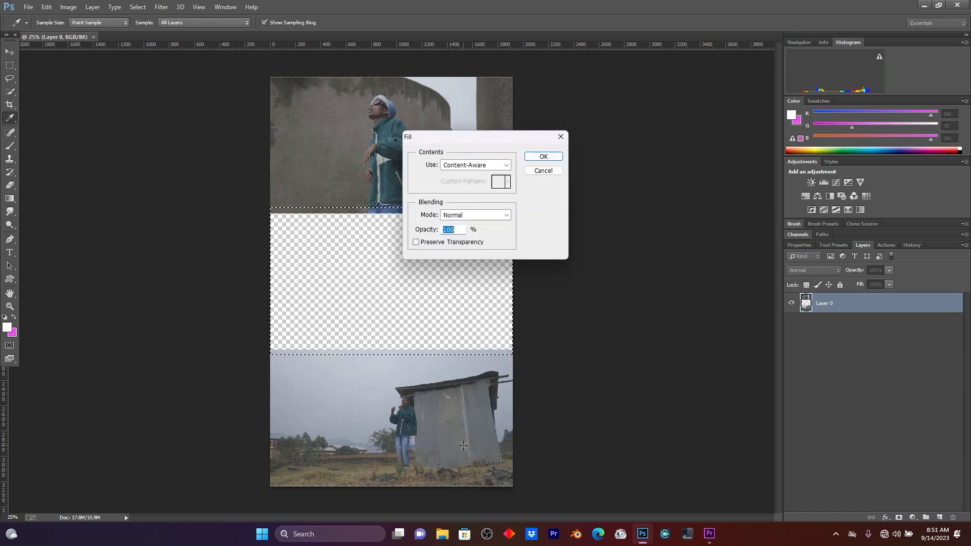
left_click(543, 157)
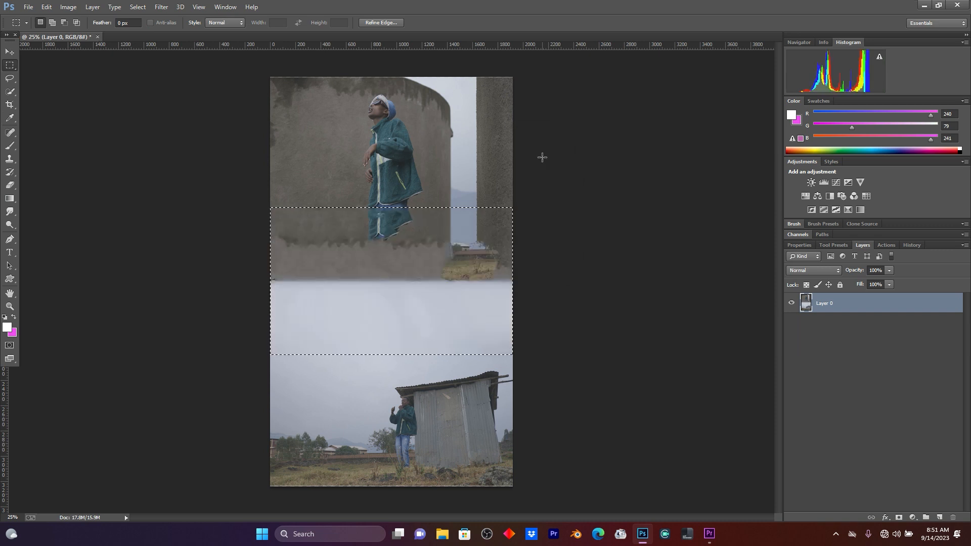
Deselect, enlarge the Spot Healing Brush, and paint across the seam at the fill's lower edge.
left_click(140, 7)
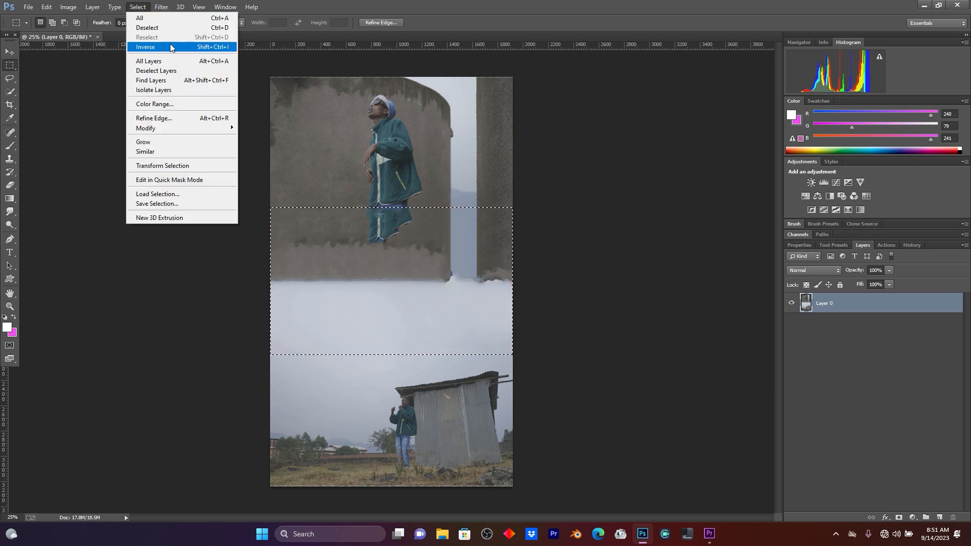
left_click(149, 28)
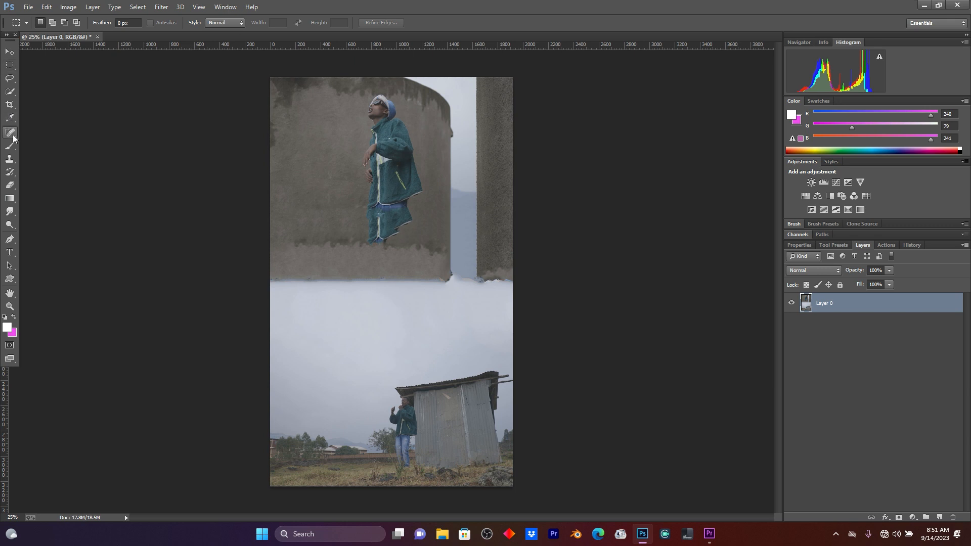
left_click(10, 132)
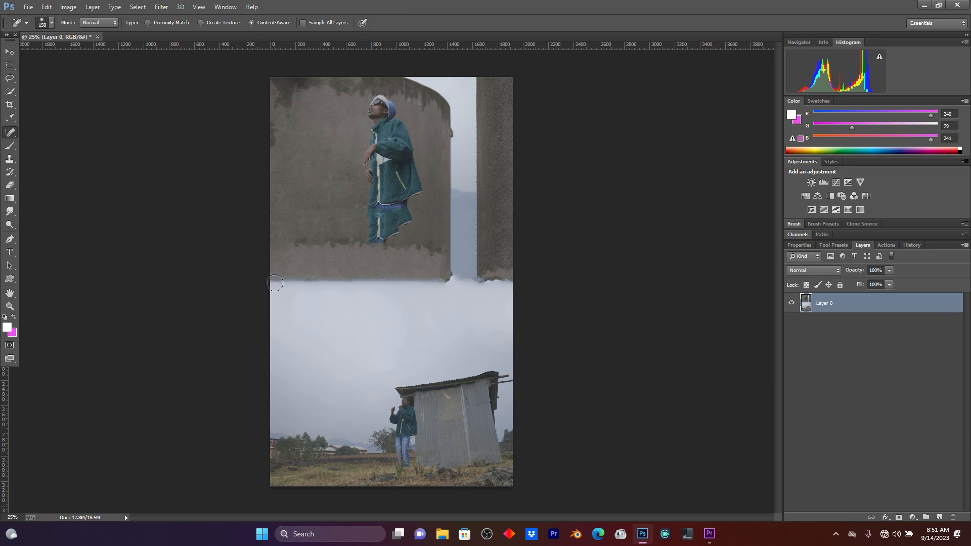
key("bracketright")
key("bracketright")
key("bracketright")
key("bracketright")
key("bracketright")
key("bracketright")
key("bracketright")
key("bracketright")
key("bracketright")
left_click_drag(283, 282, 528, 282)
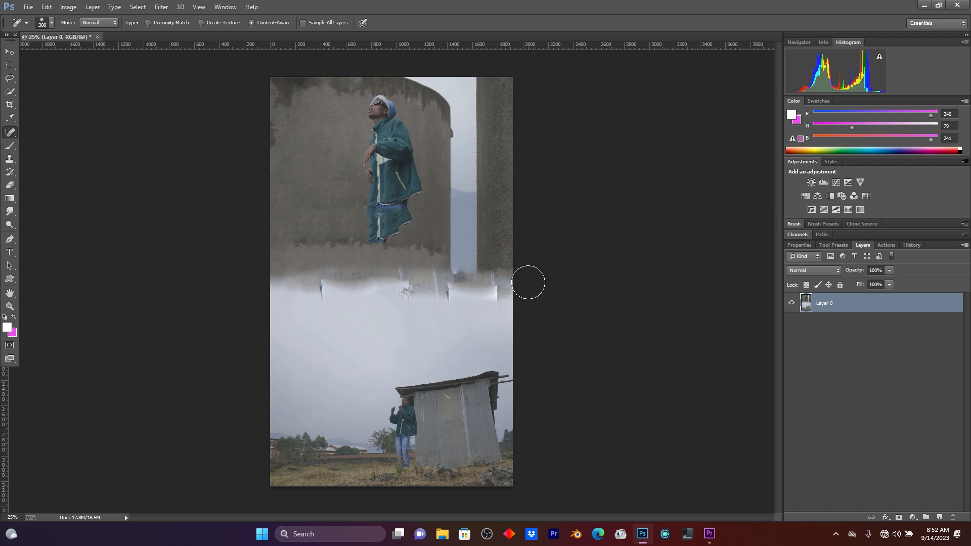
Save the retouched image as a PNG named 1.1 on the Desktop.
left_click(9, 51)
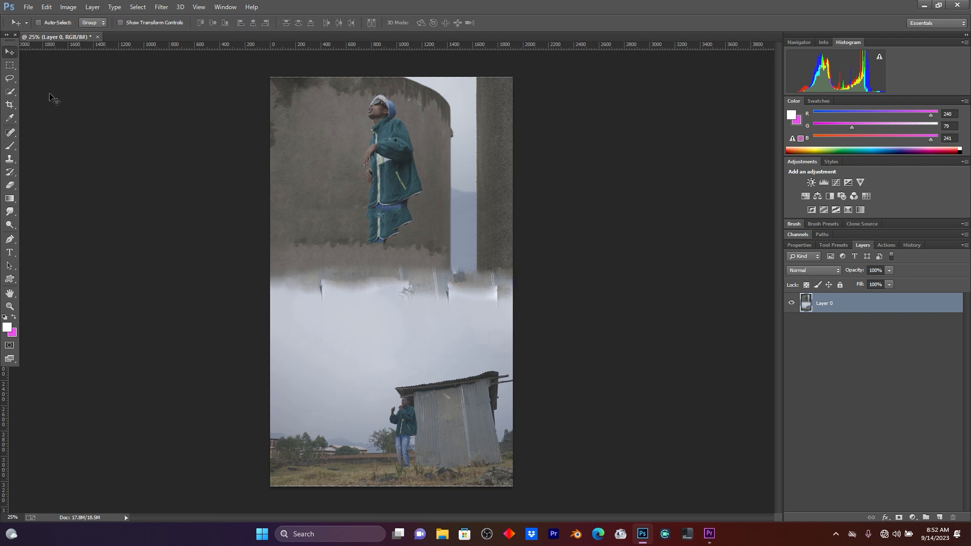
left_click(28, 6)
left_click(57, 99)
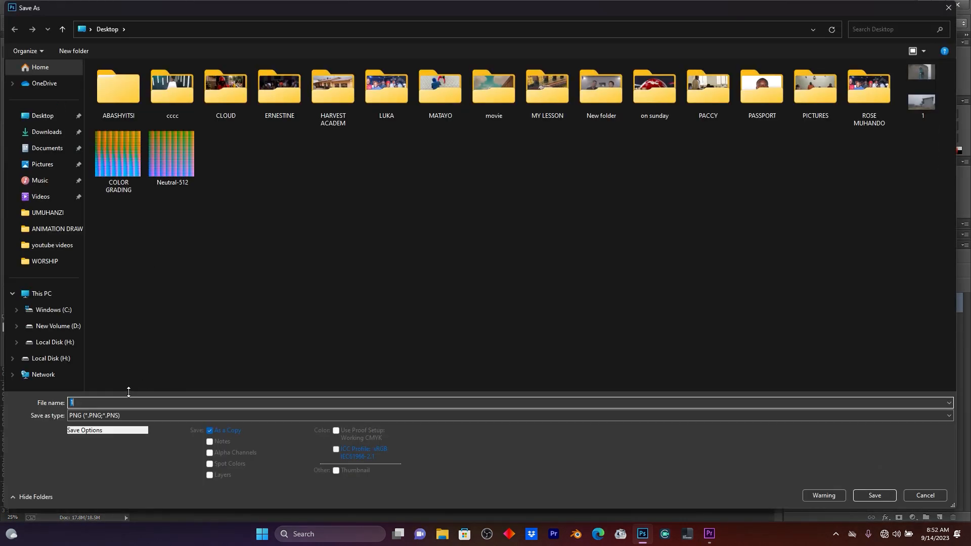
type(".1")
left_click(877, 496)
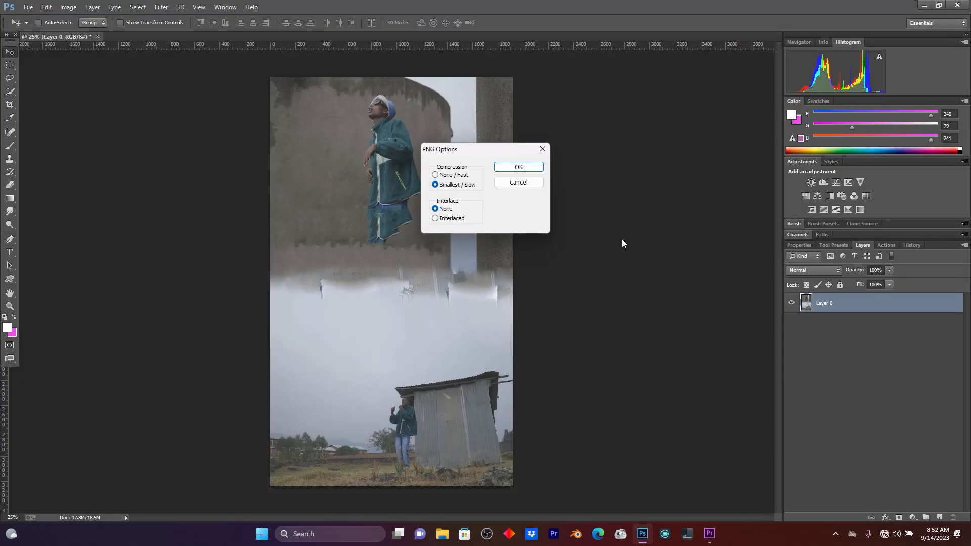
left_click(518, 168)
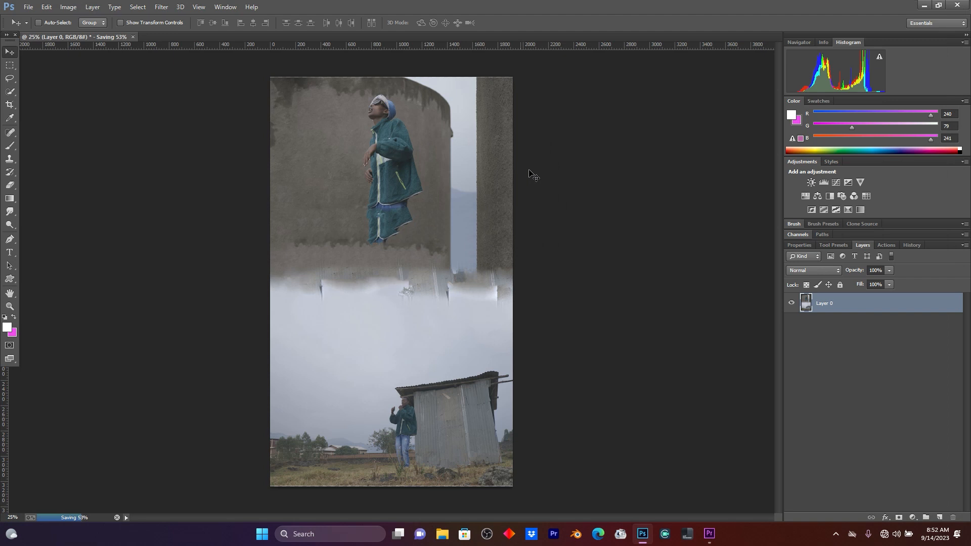
Switch back to Premiere Pro and move both stacked clips of the nested sequence up one track.
left_click(709, 535)
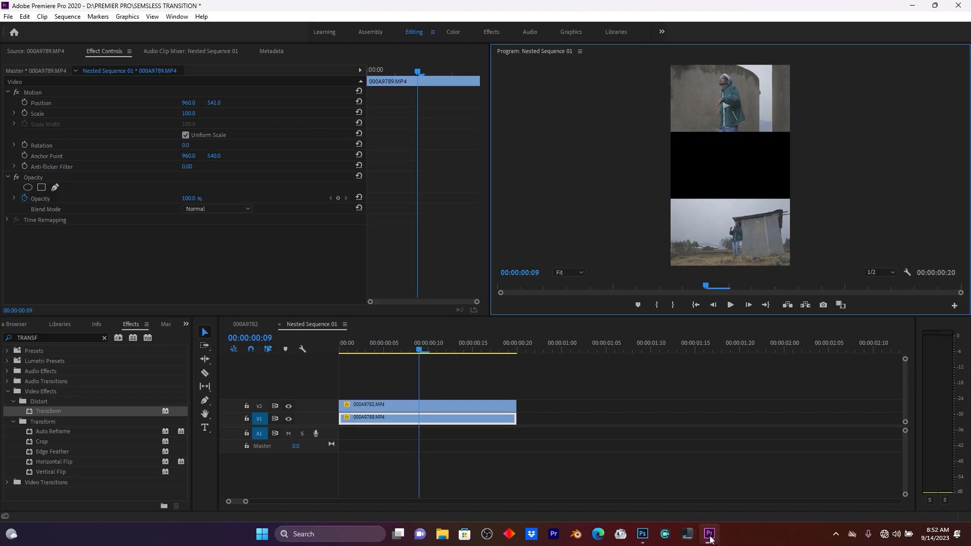
left_click_drag(545, 428, 466, 394)
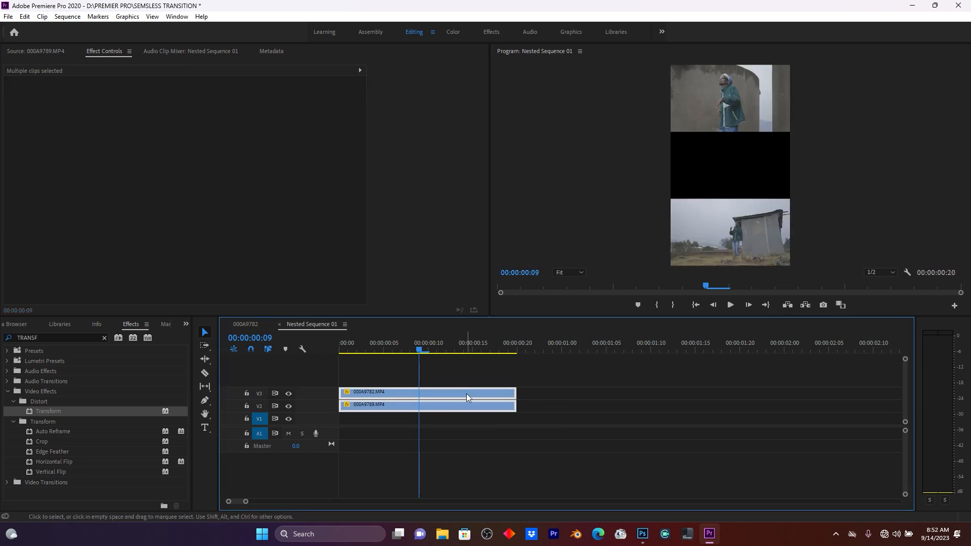
left_click(551, 434)
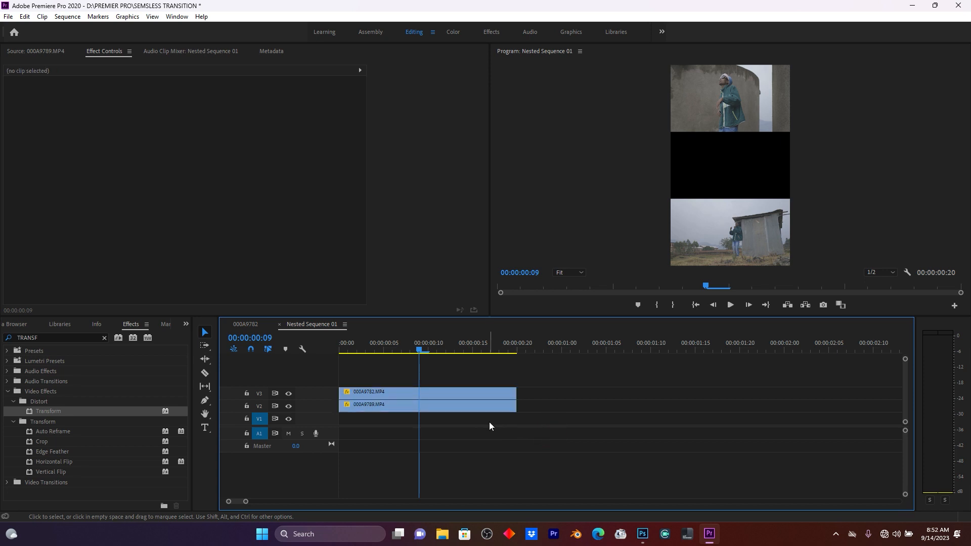
Import the 1.1.png image and place it on the bottom video track beneath the stacked clips.
key("ctrl+i")
left_click(329, 181)
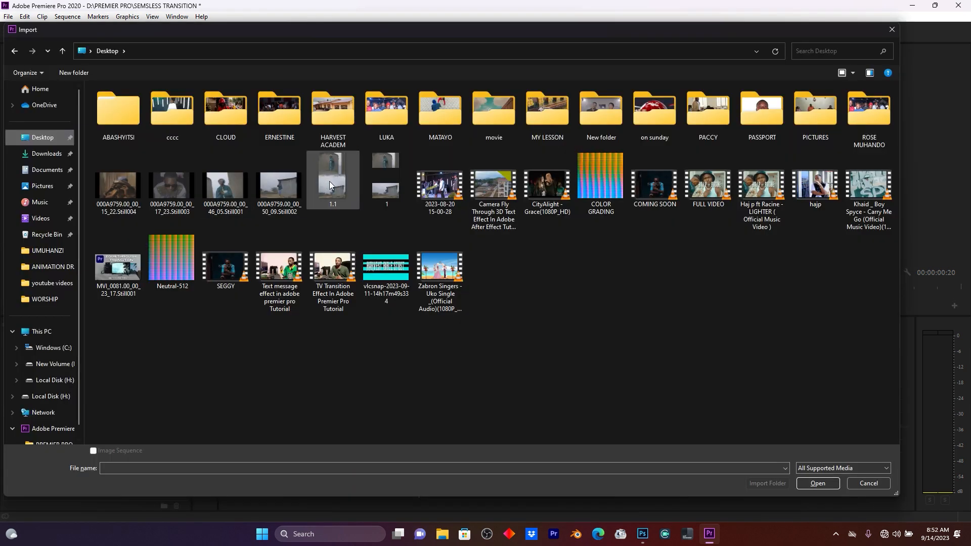
double_click(332, 181)
left_click_drag(31, 448, 333, 420)
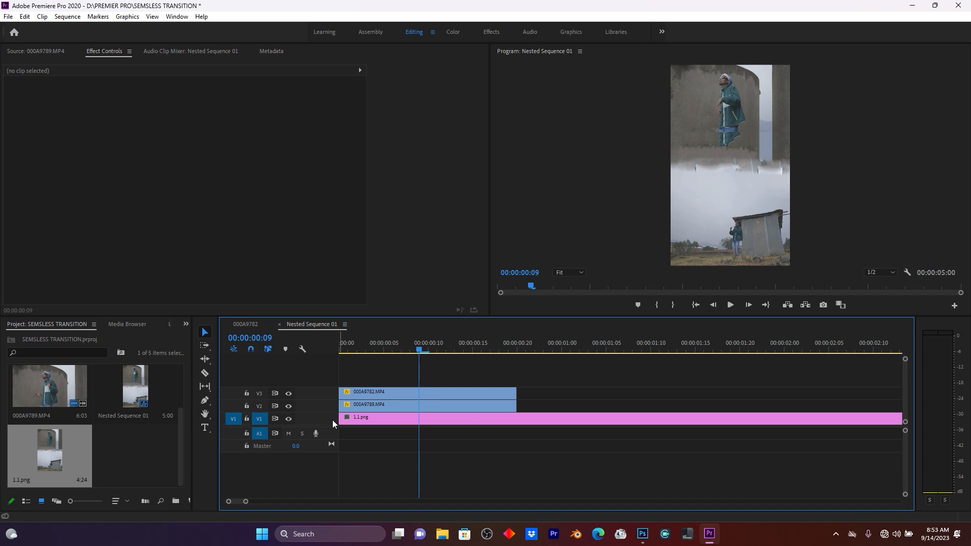
Cut the image clip where the video clips end and delete the leftover part.
key("c")
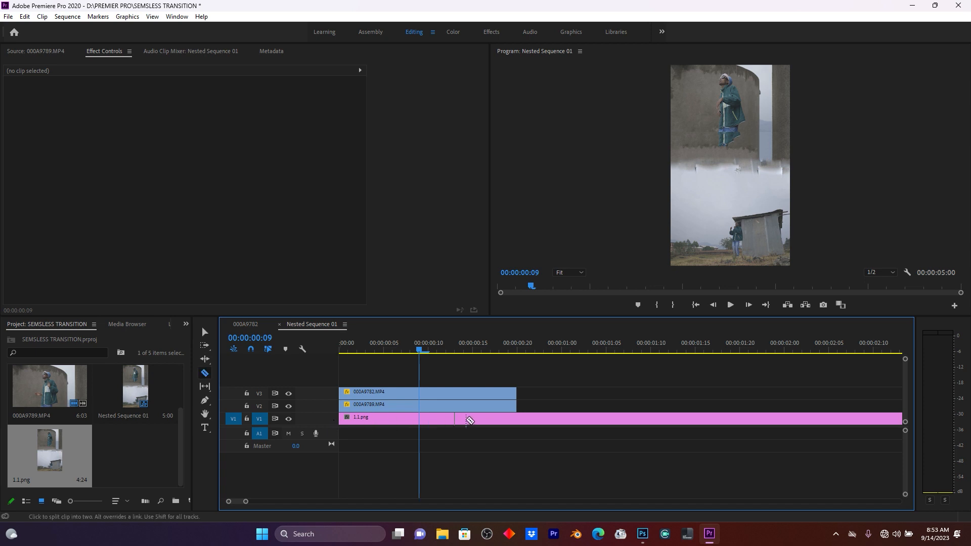
left_click(517, 417)
key("v")
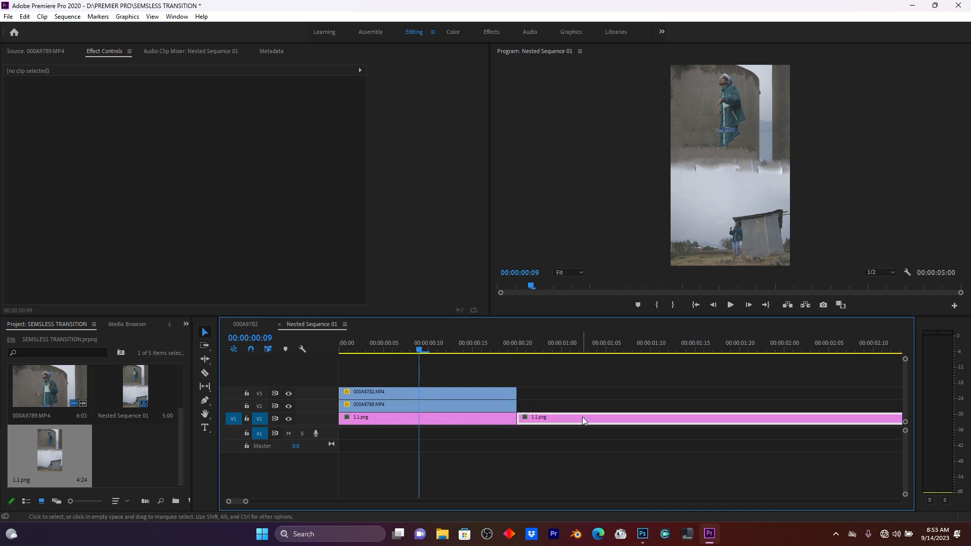
left_click(581, 417)
key("Delete")
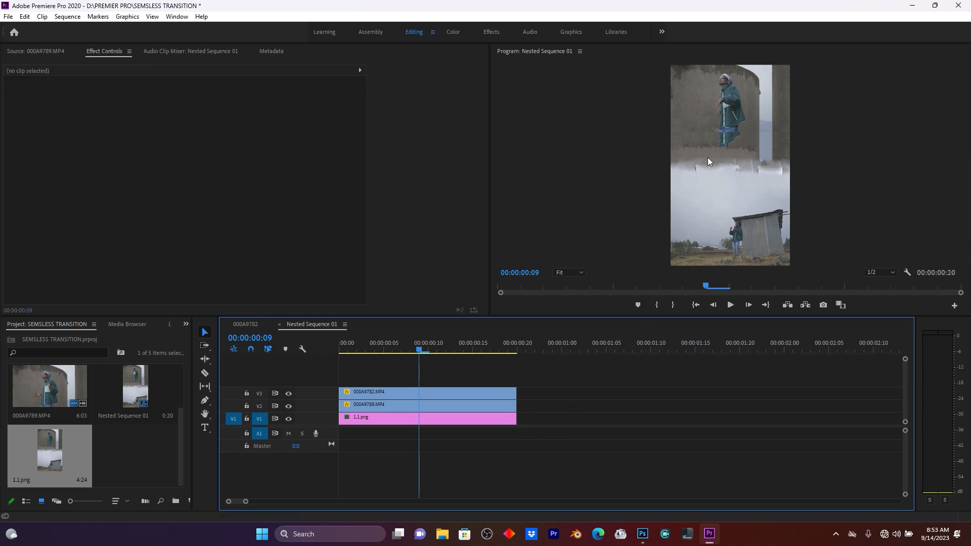
Play back the transition in the main 000A9782 sequence to review it.
left_click(246, 324)
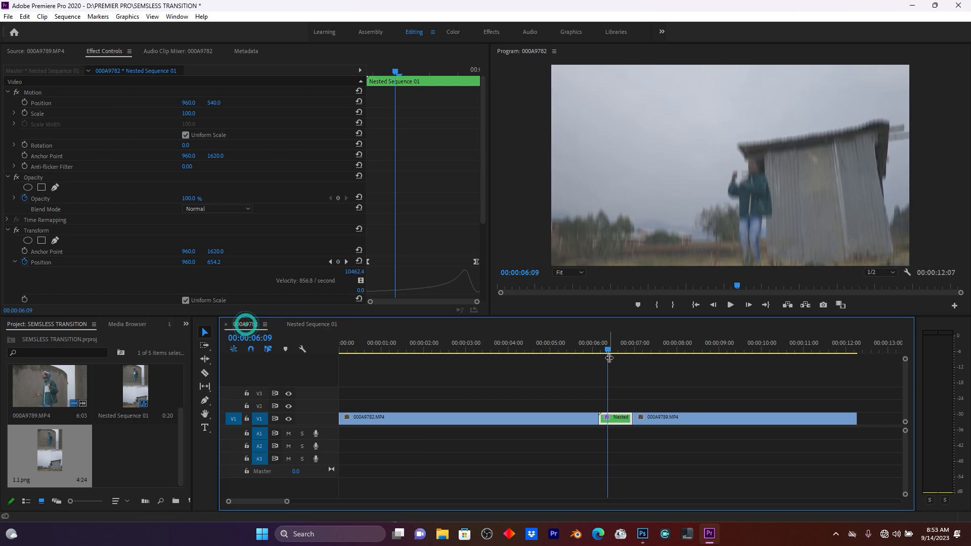
left_click_drag(607, 349, 574, 349)
key("space")
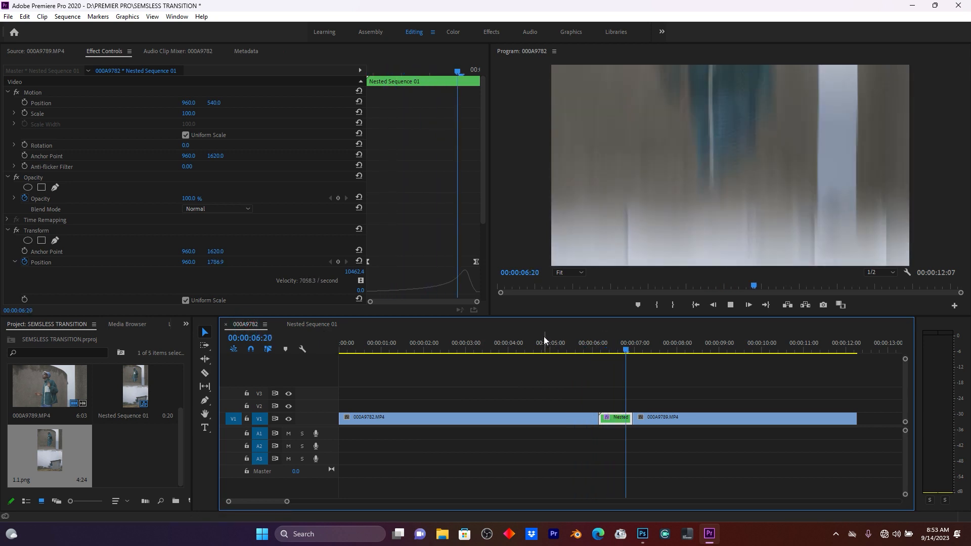
key("space")
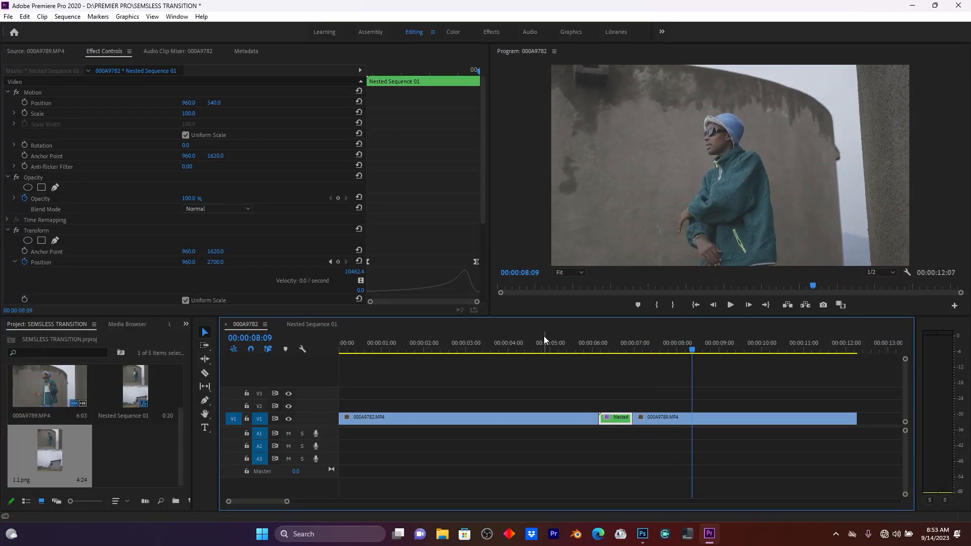
left_click(581, 353)
key("space")
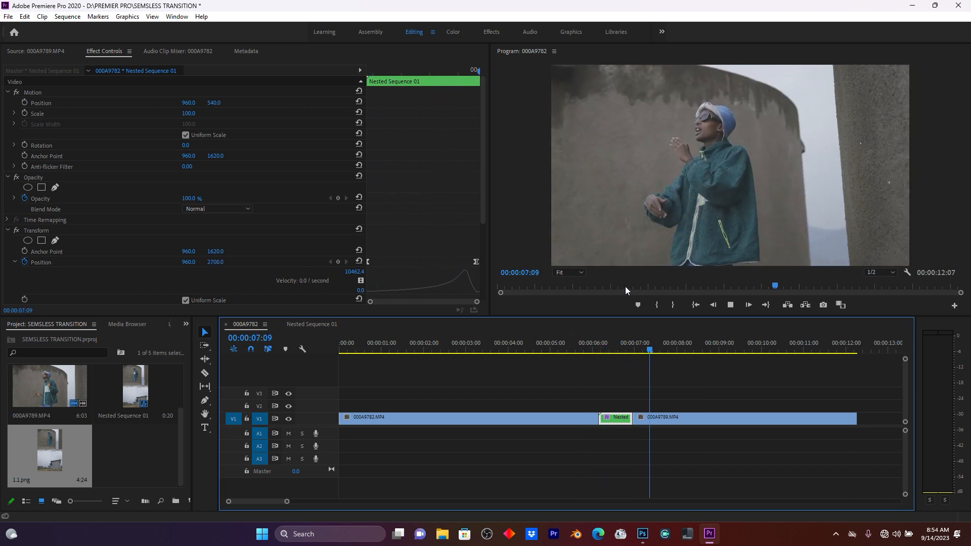
key("space")
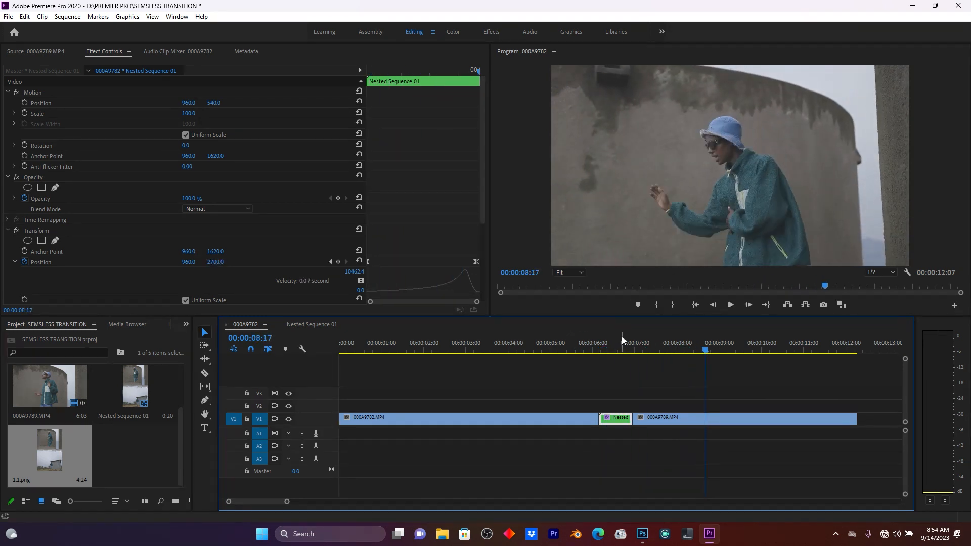
Open the nested sequence and lengthen all three layers' ends by a few frames.
double_click(618, 420)
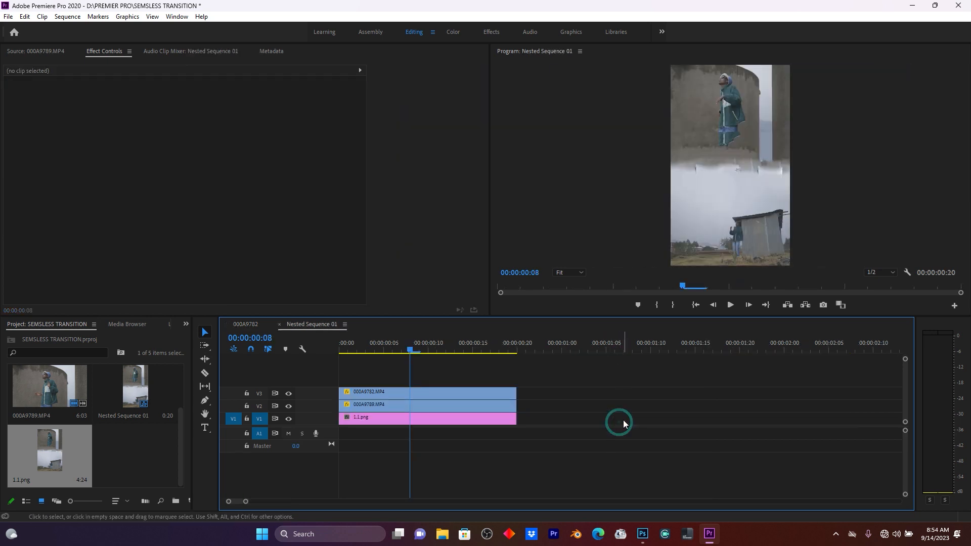
left_click_drag(511, 411, 552, 395)
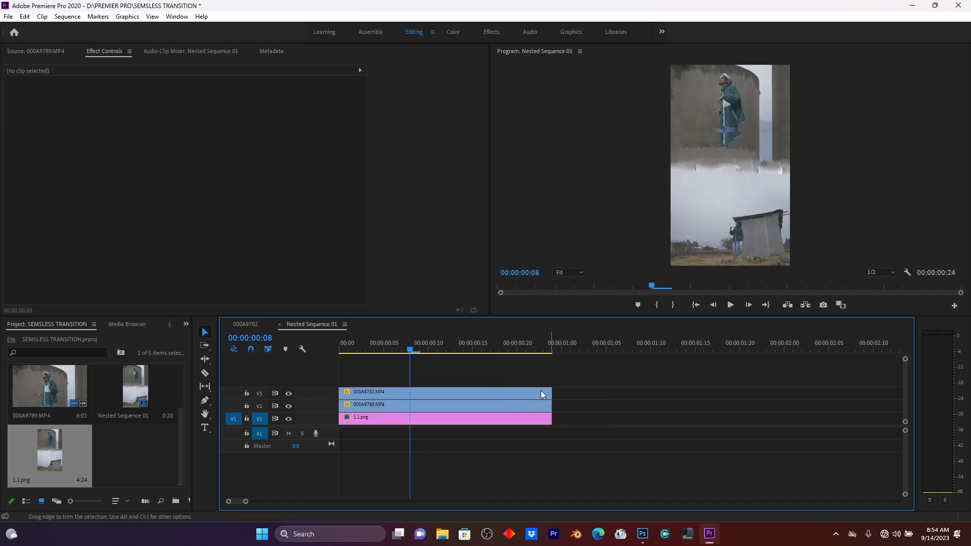
Back in the main sequence, move the nested clip up a track, preview it, and trim the edge beneath.
left_click(250, 325)
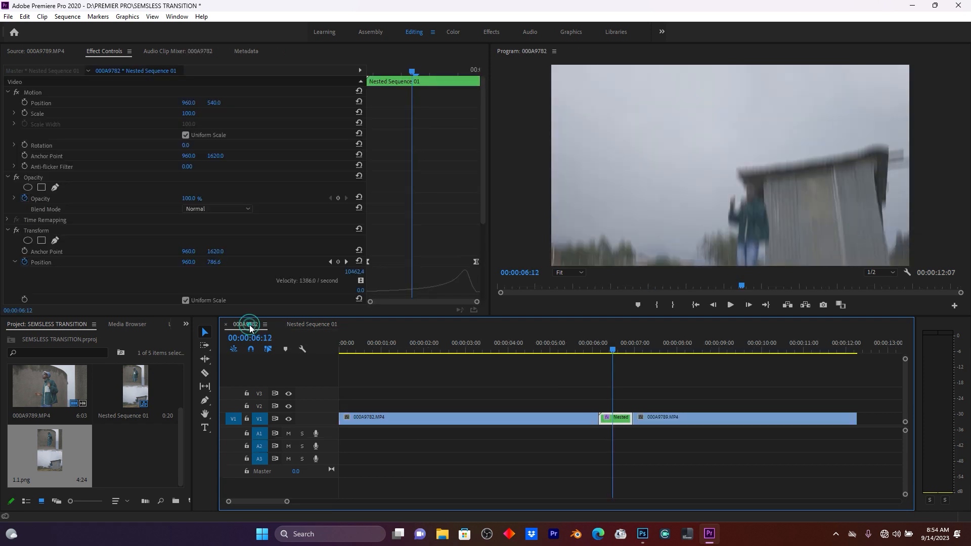
left_click_drag(619, 418, 638, 404)
key("space")
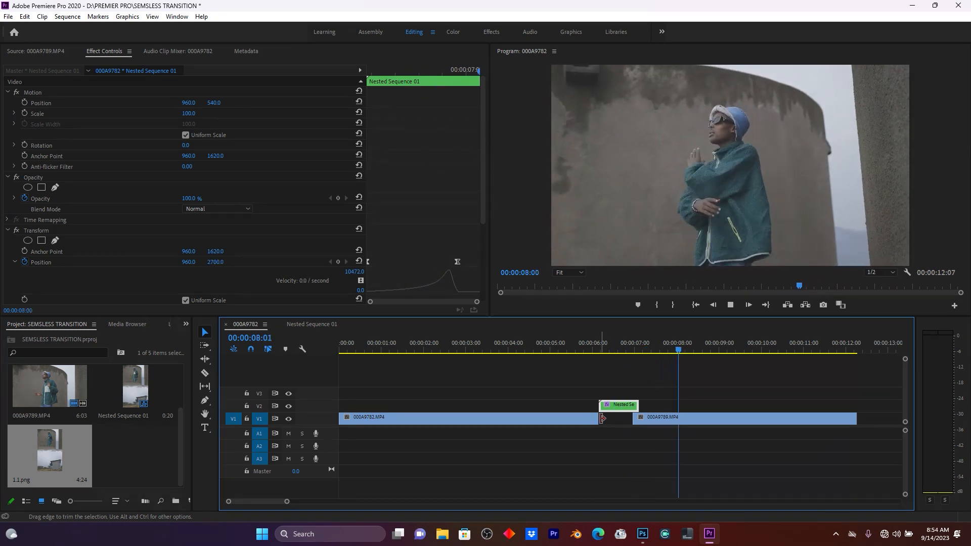
left_click_drag(635, 418, 640, 418)
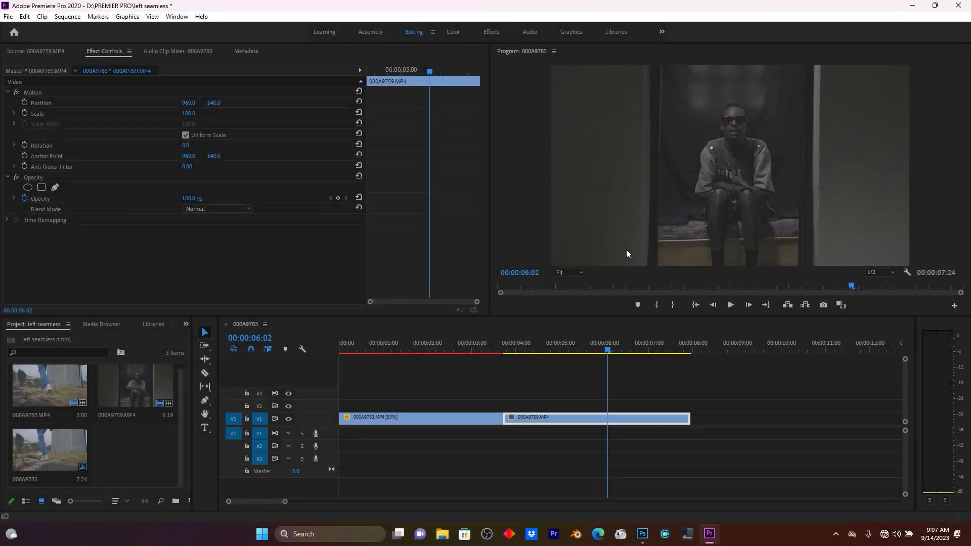
In the left seamless project, zoom the timeline and split the second clip 20 frames after the cut between clips.
left_click(515, 342)
left_click_drag(514, 342, 481, 353)
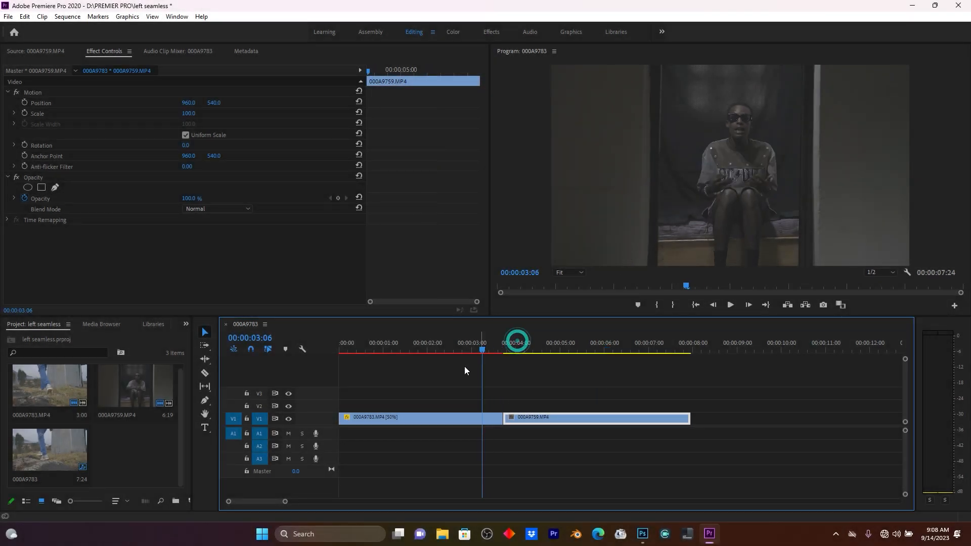
key("equal")
key("space")
key("space")
left_click_drag(666, 349, 644, 350)
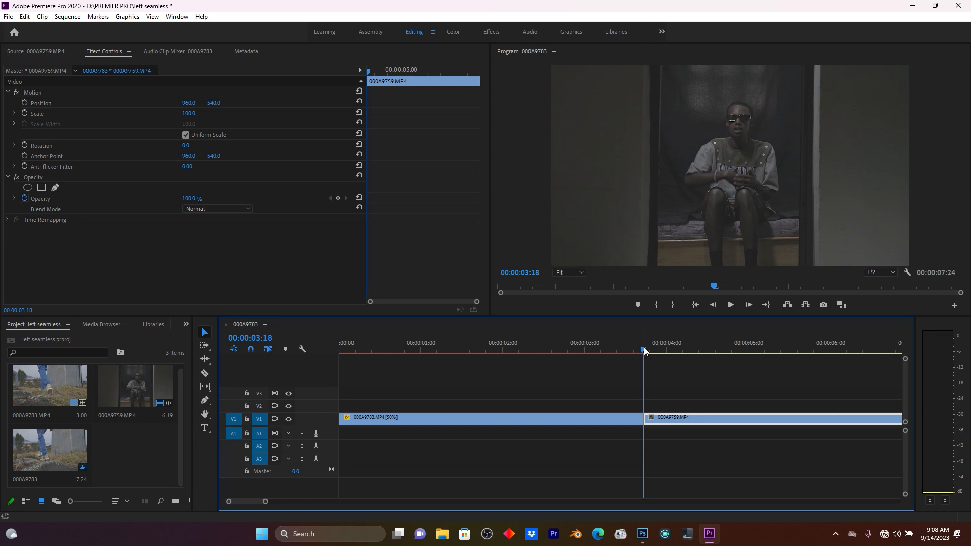
key("shift+Right")
key("shift+Right")
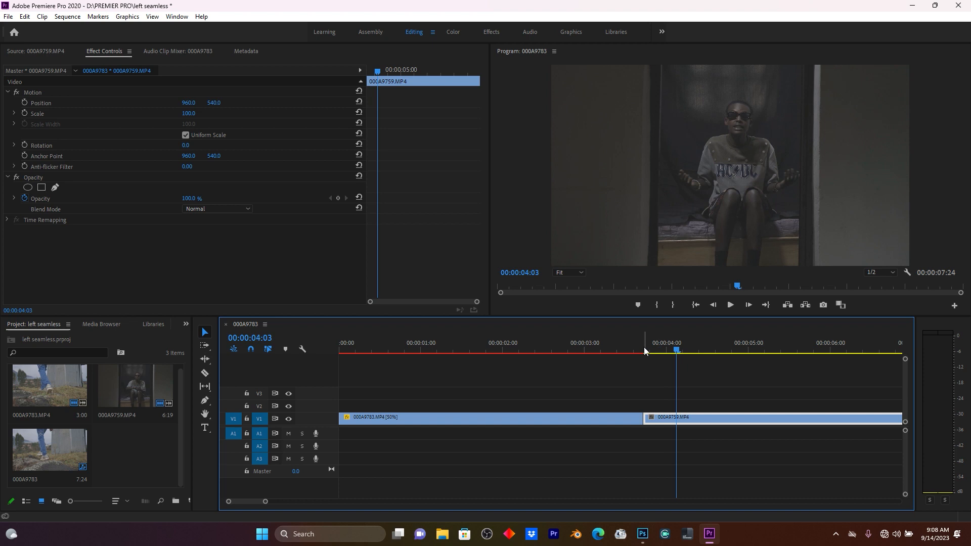
key("shift+Right")
key("shift+Right")
key("c")
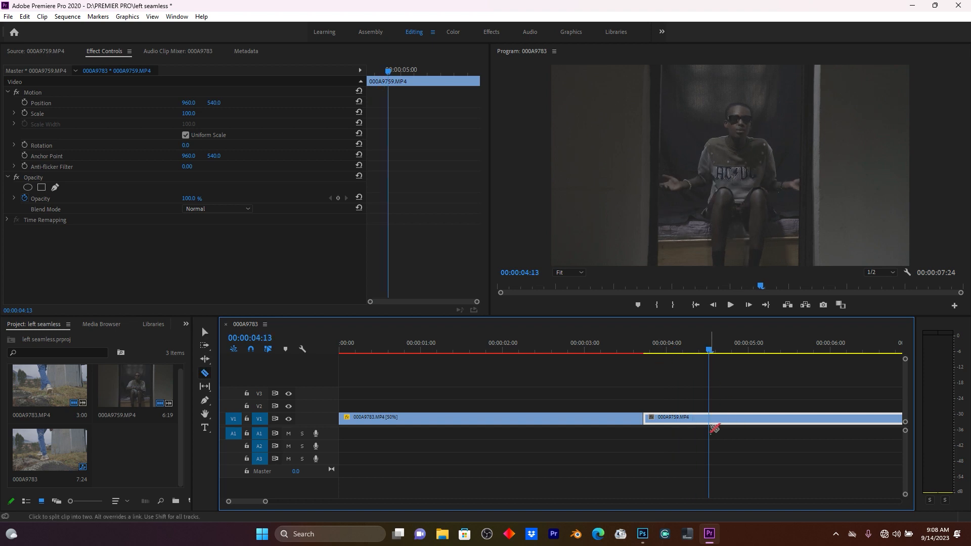
left_click(709, 423)
Lift the 20-frame segment onto the track above and extend the first clip underneath it.
key("v")
left_click_drag(678, 419, 707, 420)
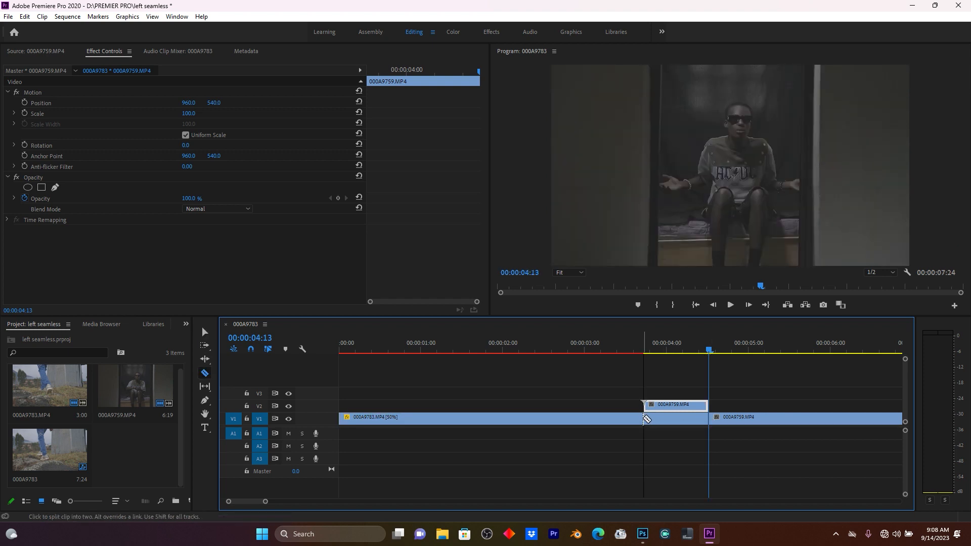
left_click(659, 443)
Select the two stacked clips and nest them into a new nested sequence.
left_click_drag(665, 378, 680, 431)
right_click(675, 409)
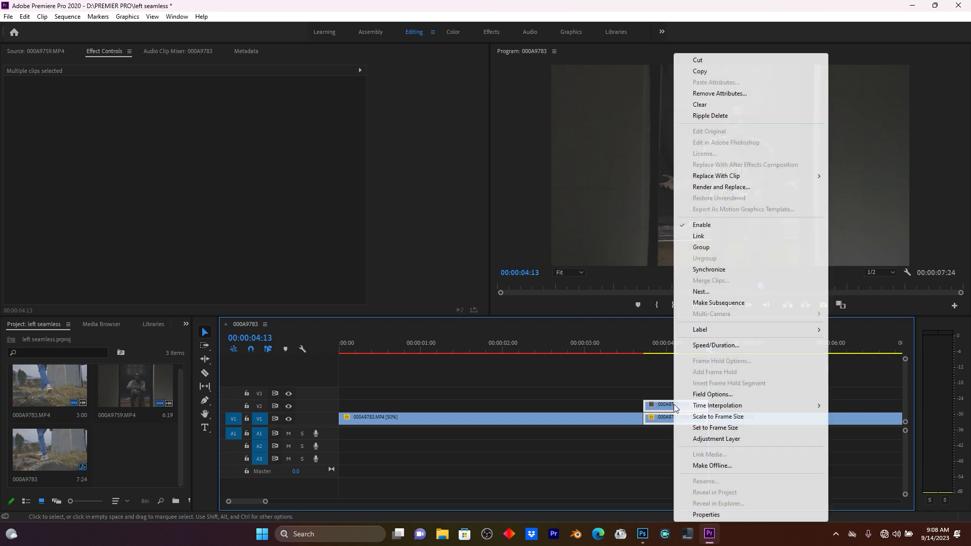
left_click(701, 292)
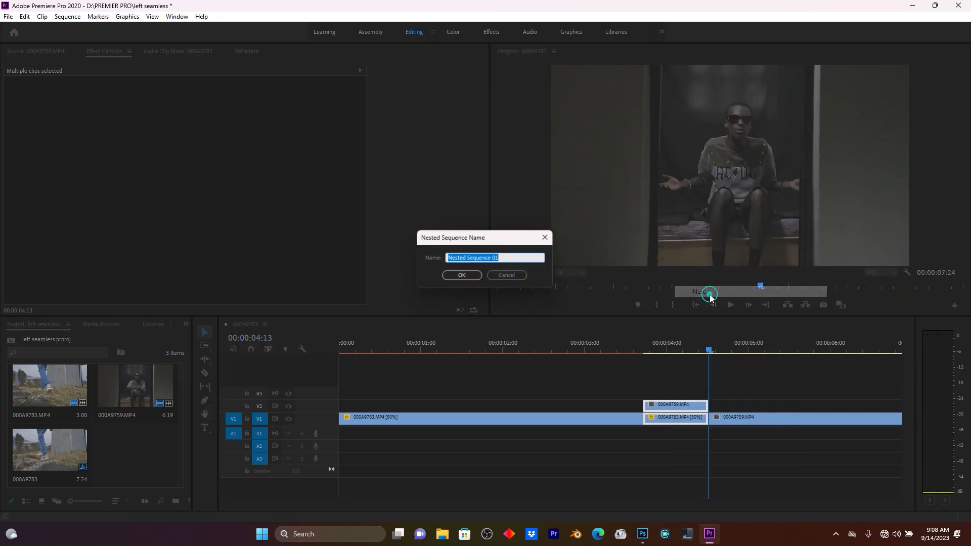
left_click(455, 275)
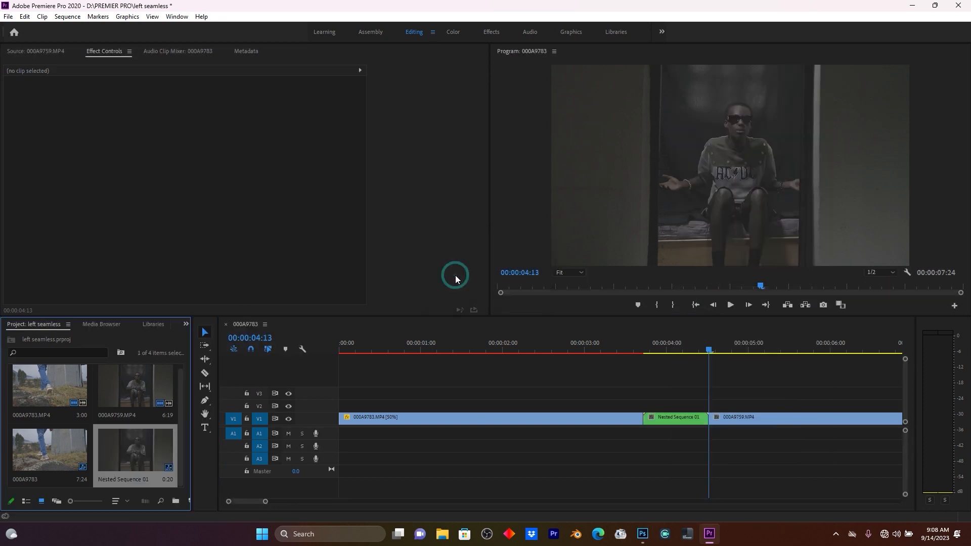
Open the nested sequence, zoom its timeline, and select the top clip.
double_click(677, 418)
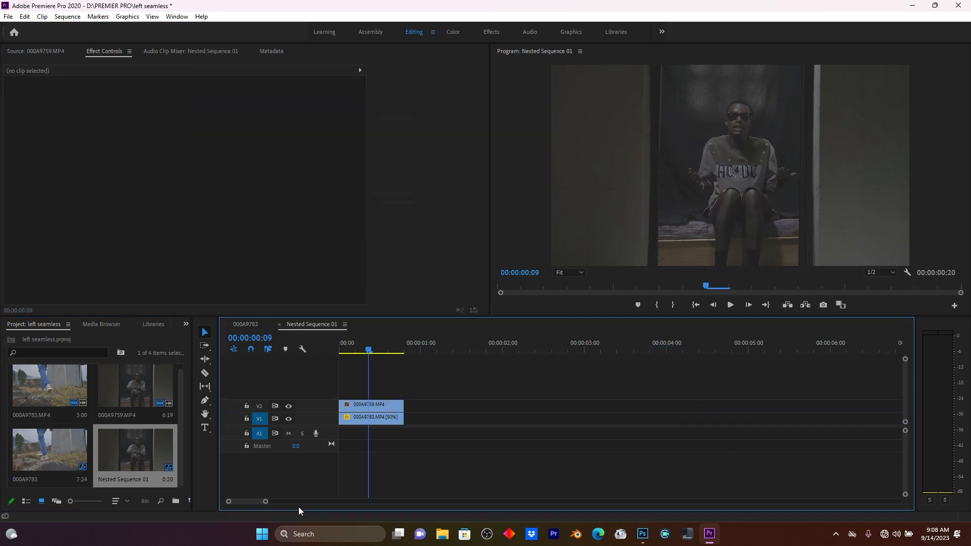
key("=")
left_click(419, 408)
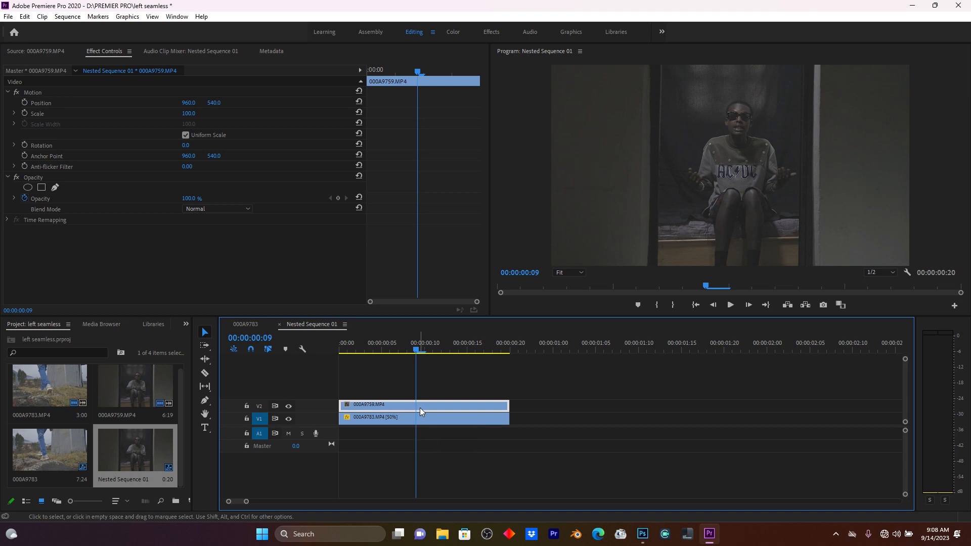
Change the nested sequence's frame size width to 1920*3 in its sequence settings.
left_click(68, 16)
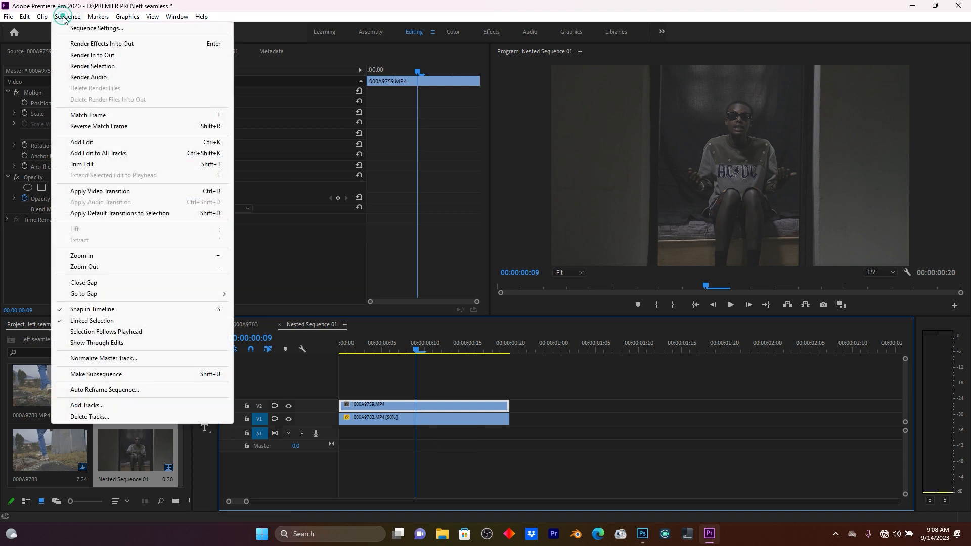
left_click(85, 29)
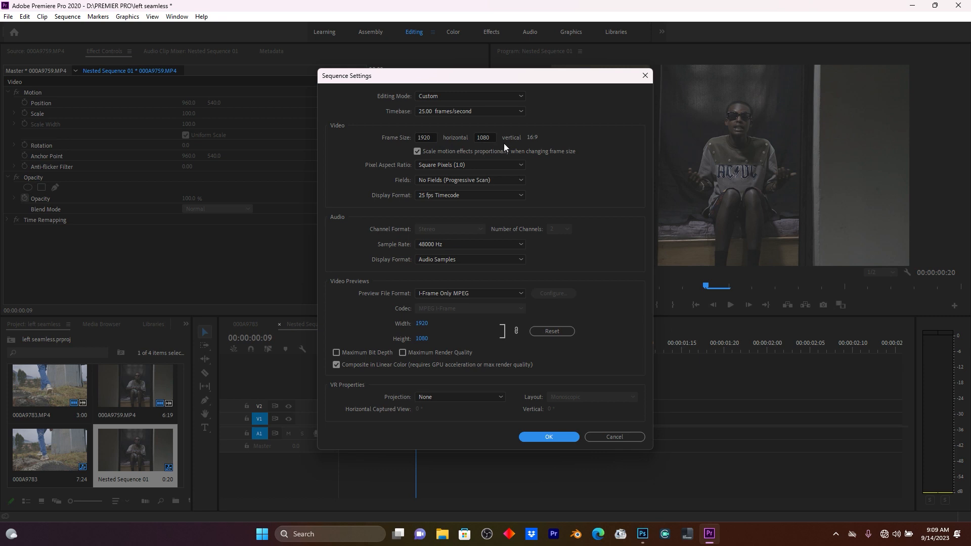
double_click(429, 138)
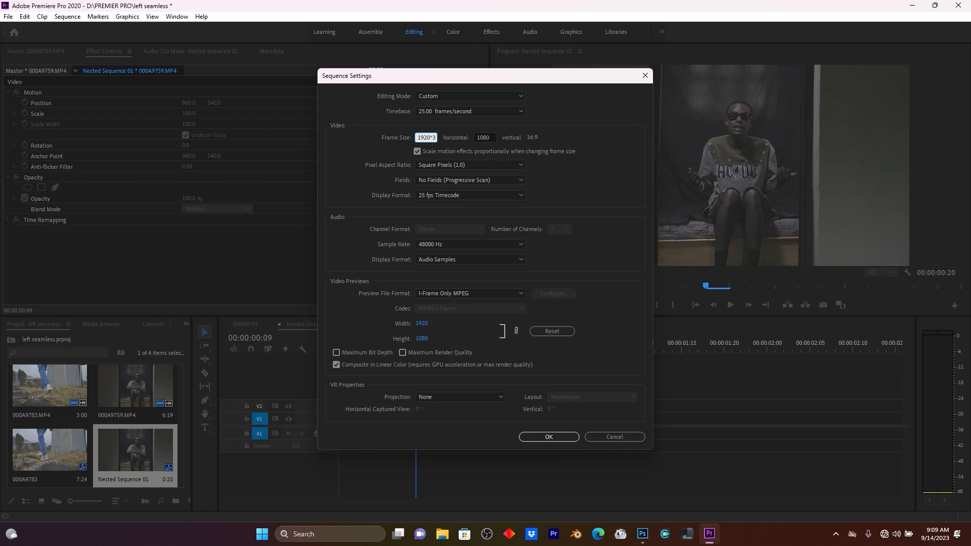
left_click(549, 436)
left_click(536, 279)
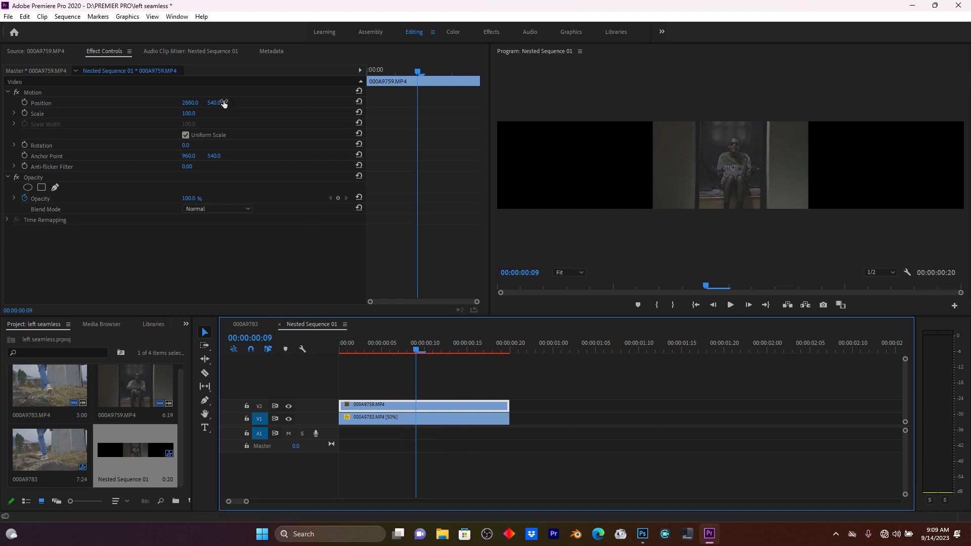
Set the top clip's horizontal position so it sits in the right third of the widened frame.
left_click(210, 103)
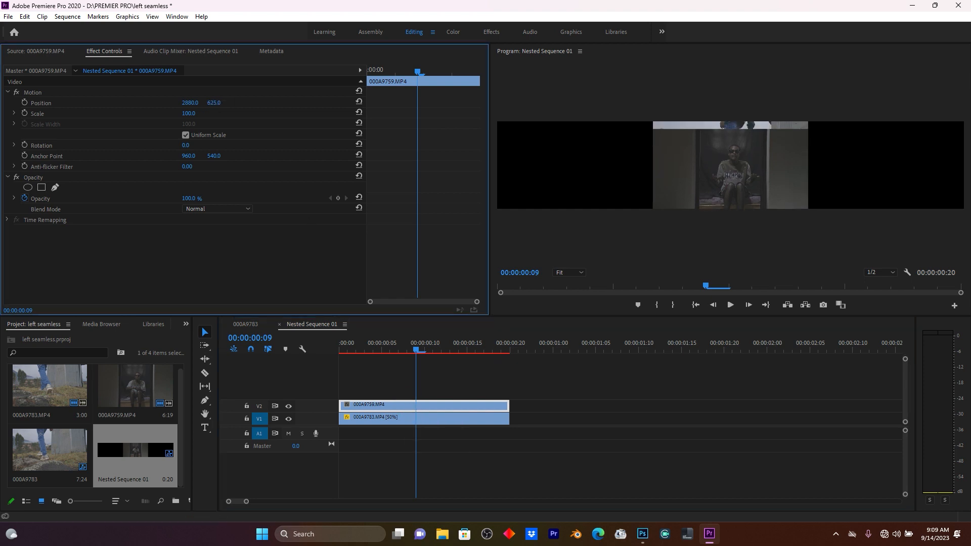
left_click(215, 103)
left_click(190, 102)
type("3263")
key("Return")
left_click_drag(190, 102, 967, 103)
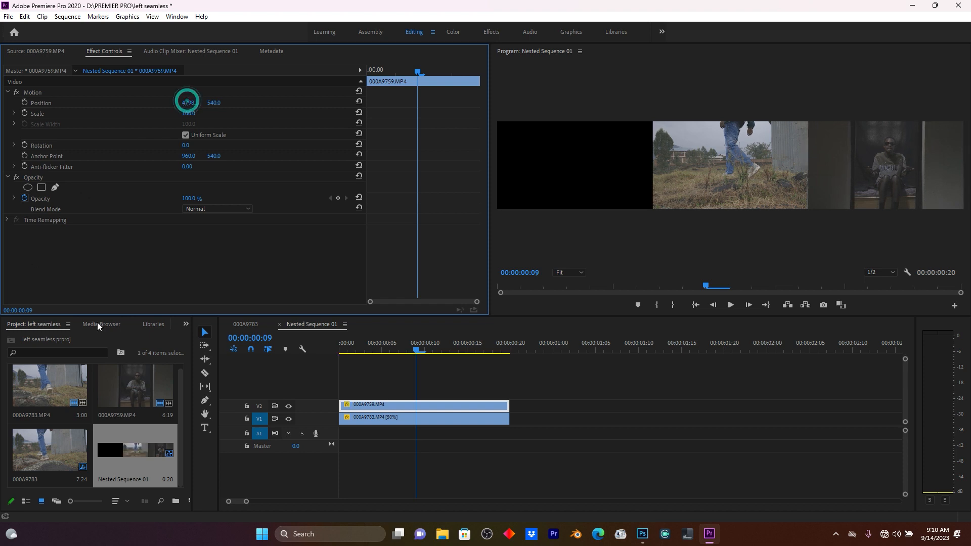
Select the bottom clip and set its horizontal position to 963 to place it in the left third.
left_click(420, 419)
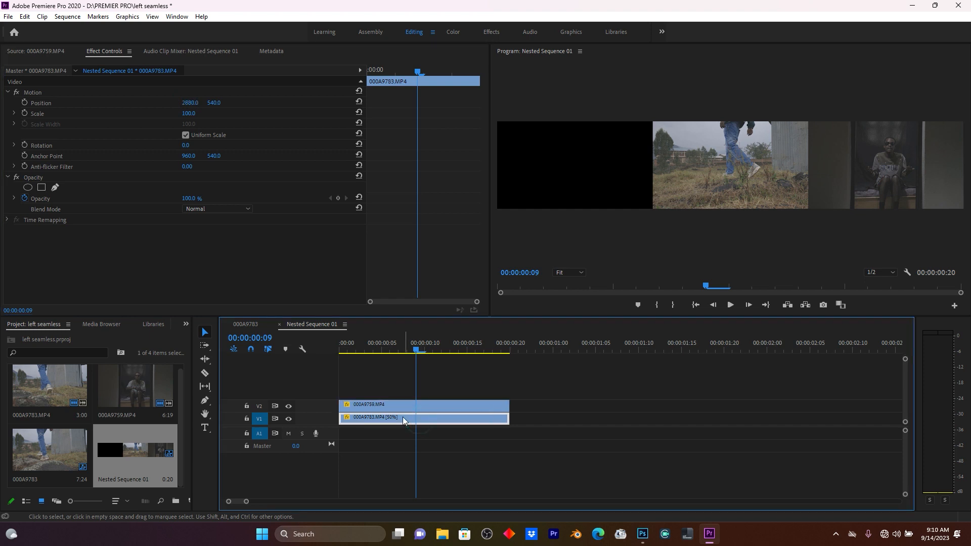
left_click_drag(190, 103, 22, 103)
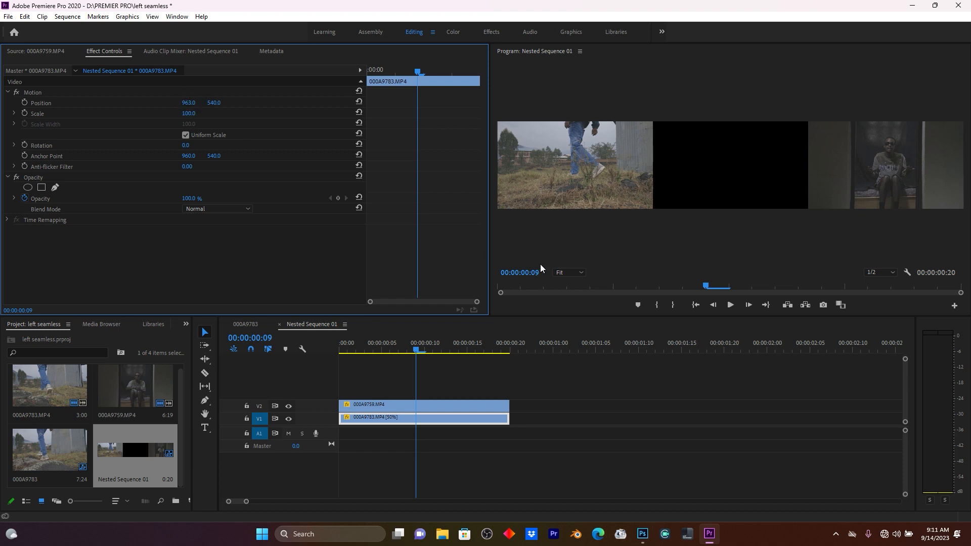
Export a PNG still frame of the nested sequence named 2.
left_click(823, 305)
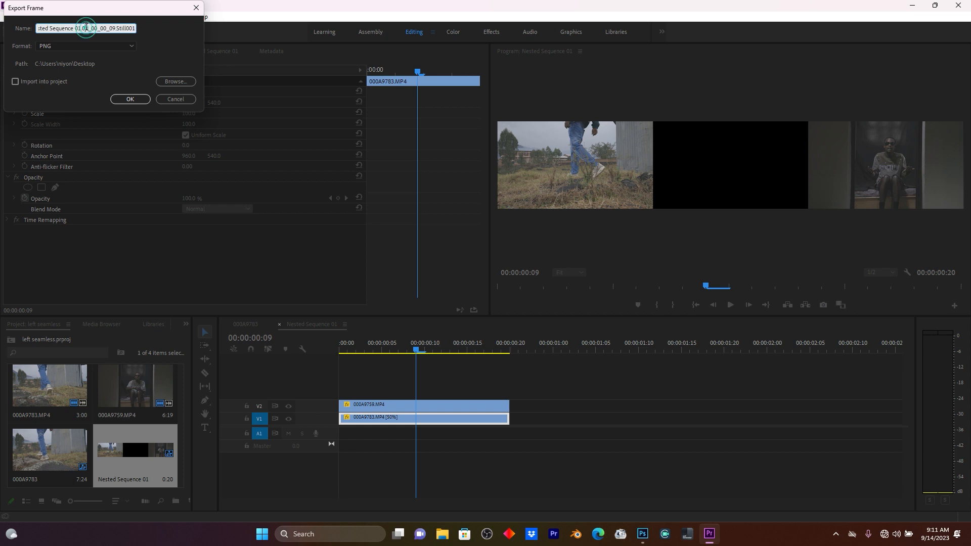
type("2")
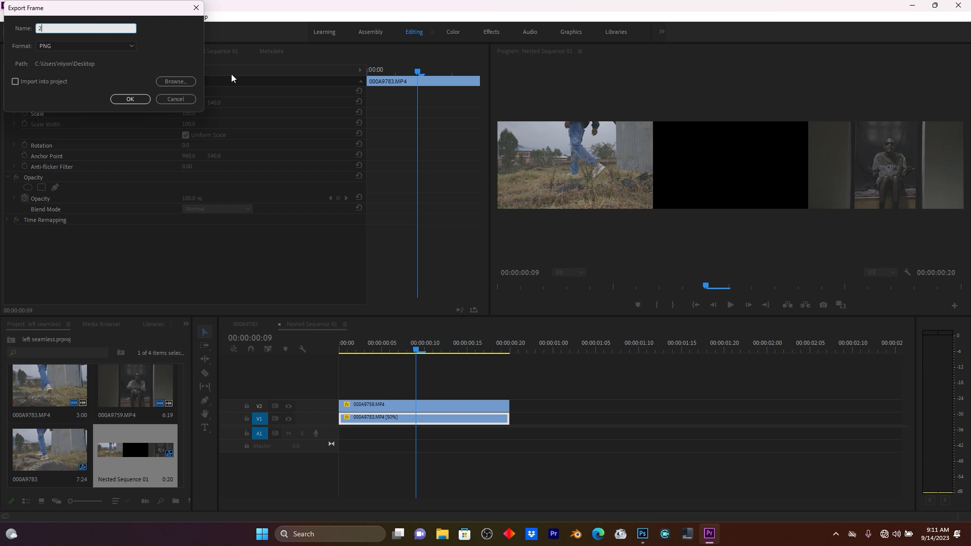
left_click(130, 99)
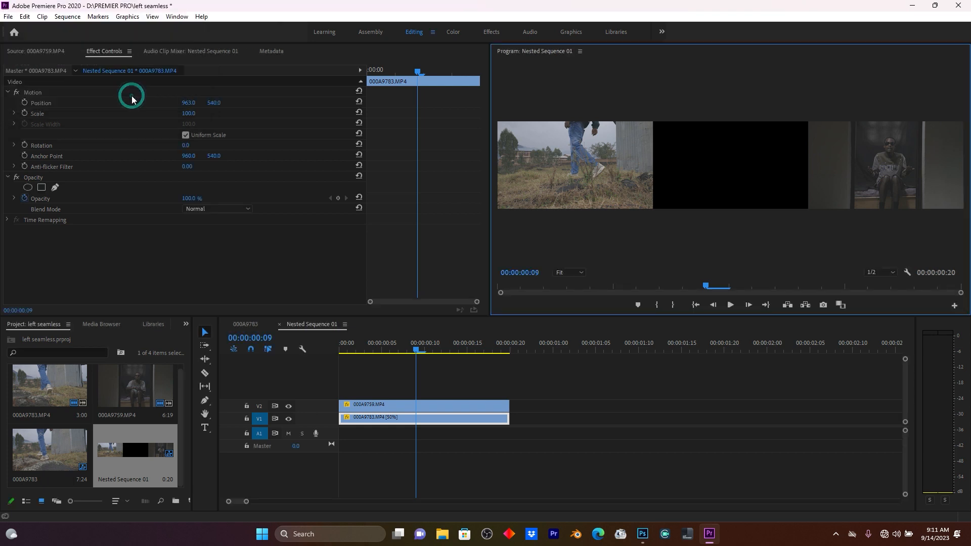
In the 000A9783 sequence, apply the Transform effect to the nested sequence clip.
left_click(248, 325)
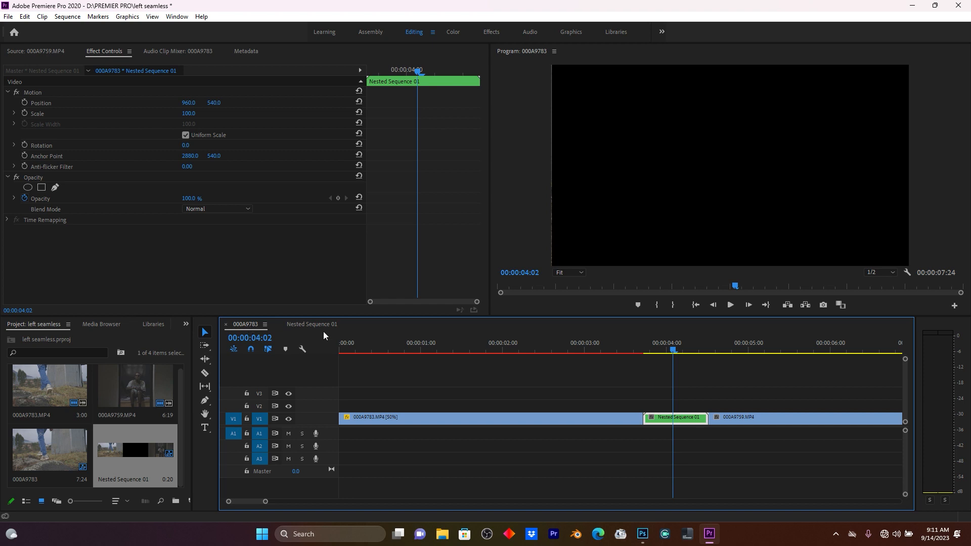
left_click_drag(681, 352, 664, 351)
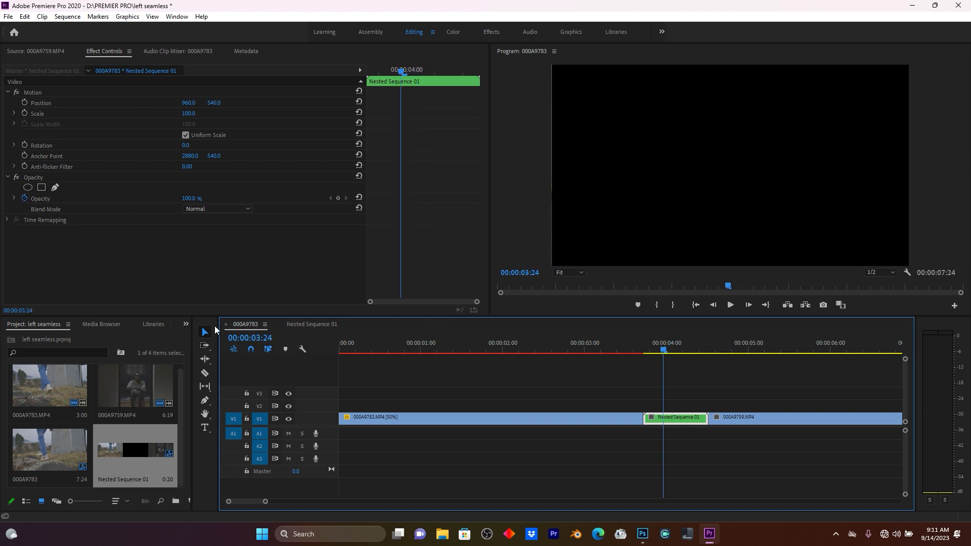
left_click(186, 324)
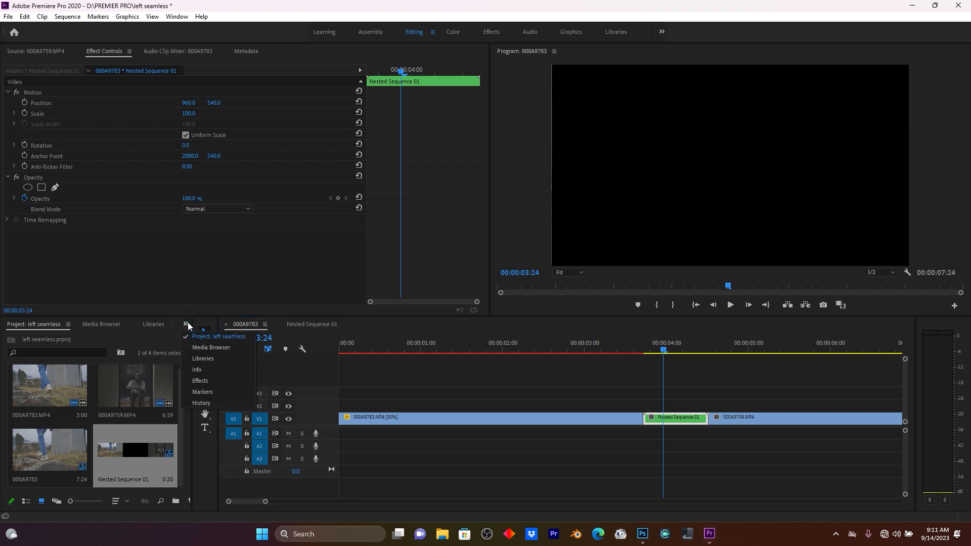
left_click(207, 381)
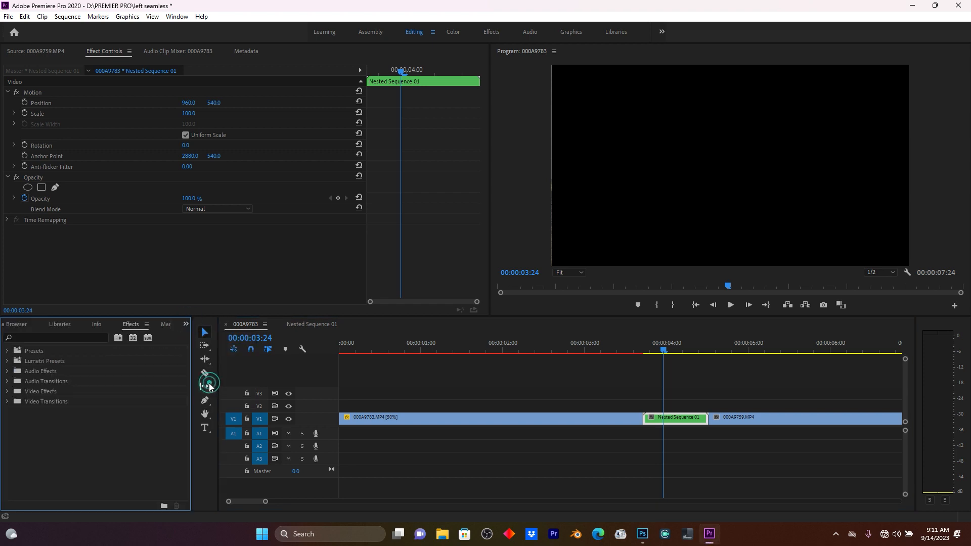
left_click(33, 337)
type("trans")
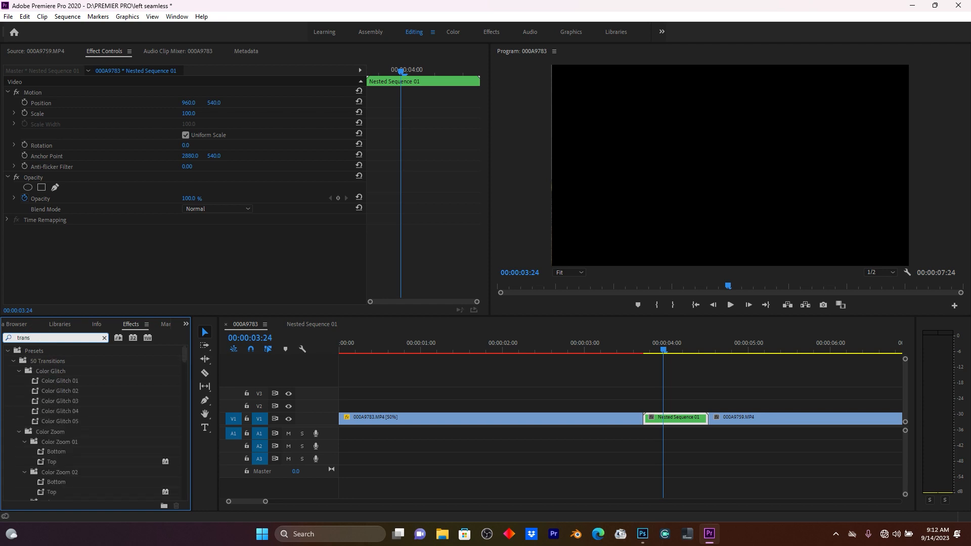
type("f")
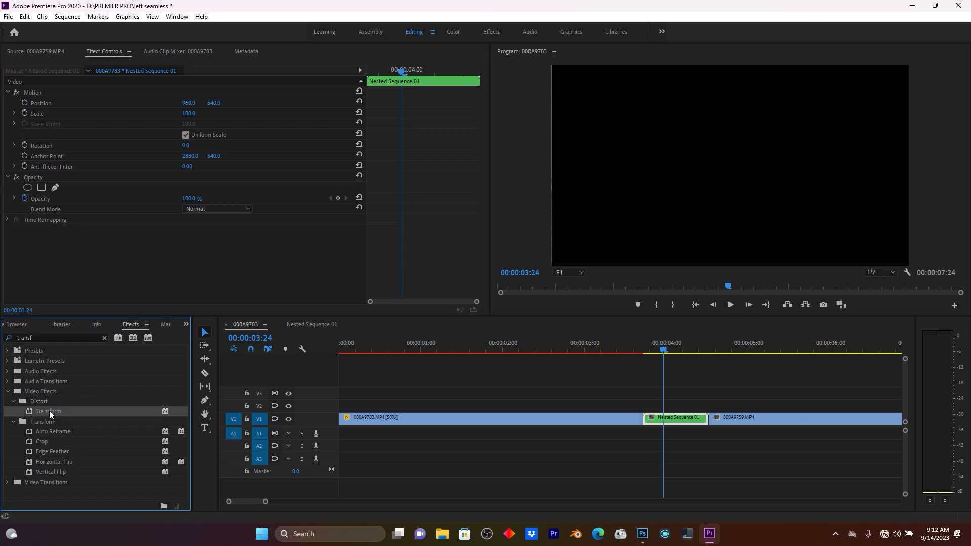
left_click_drag(35, 410, 681, 419)
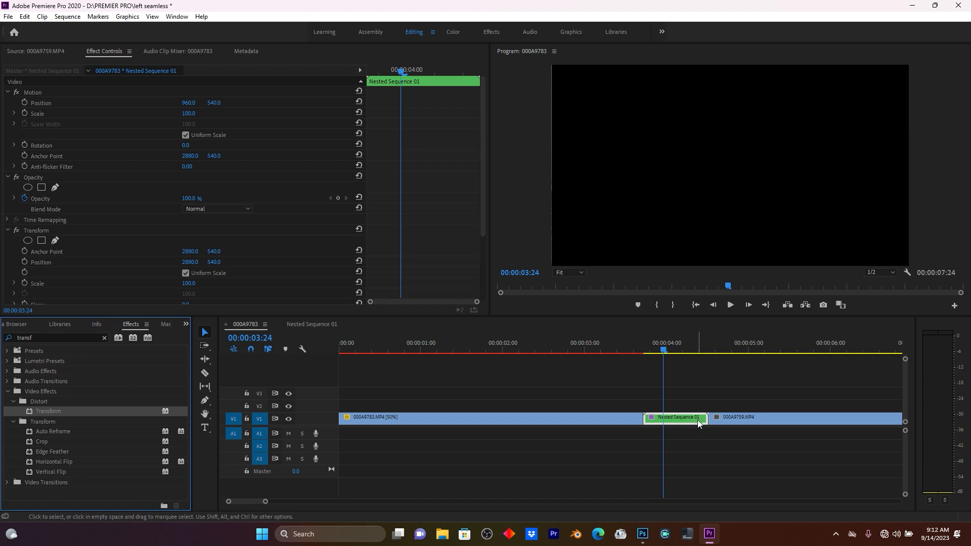
Keyframe the Transform position from about 4797 at the clip start to 961 at the clip end.
scroll(297, 254, "down", 5)
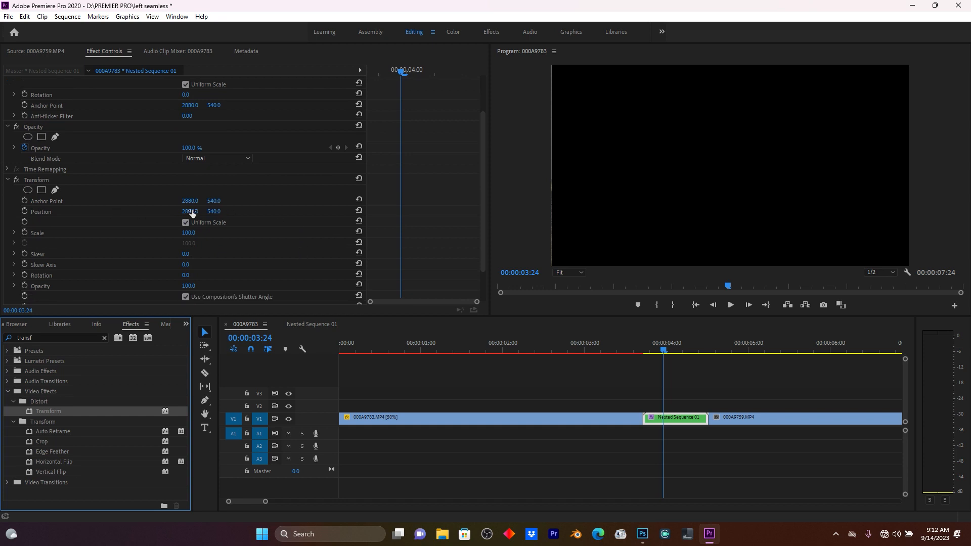
left_click_drag(186, 213, 343, 212)
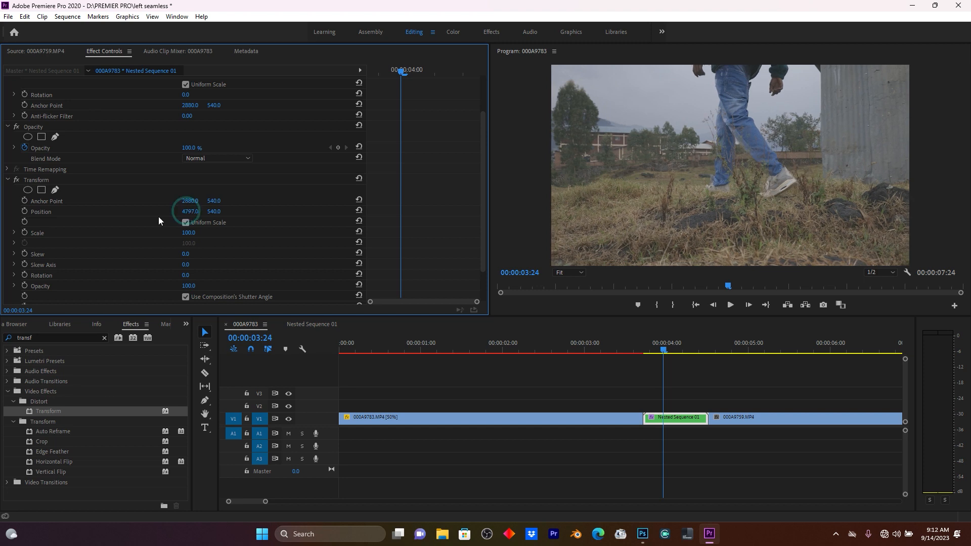
left_click(25, 211)
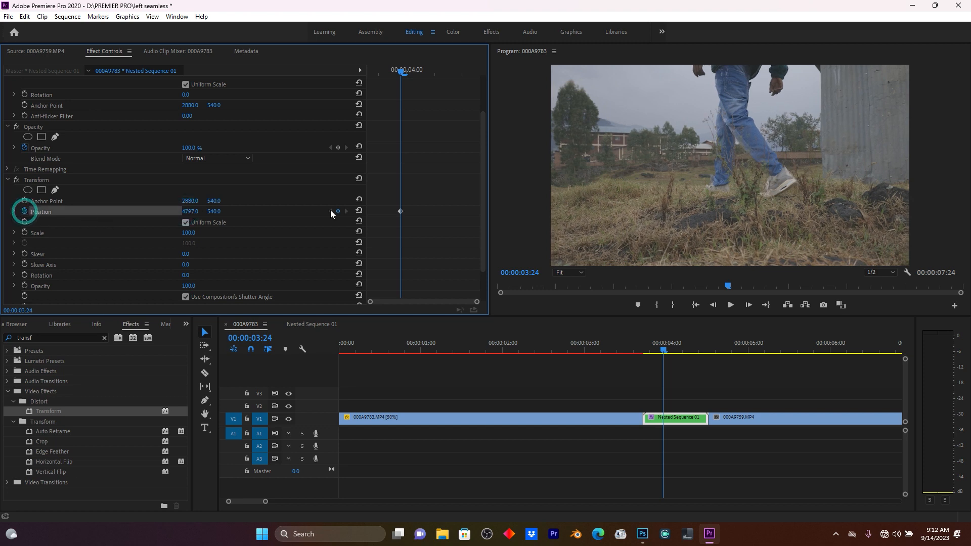
left_click_drag(401, 211, 363, 213)
left_click_drag(195, 215, 128, 215)
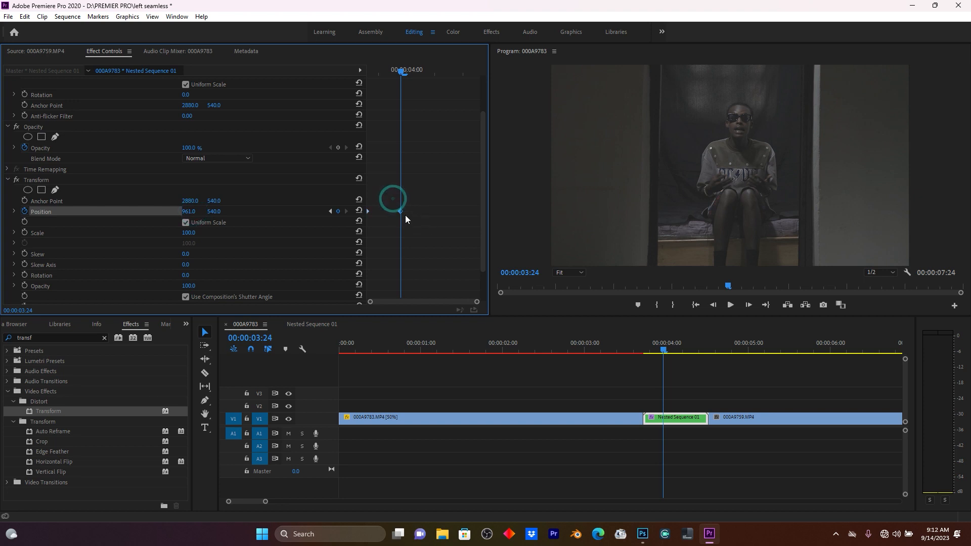
left_click_drag(400, 211, 481, 217)
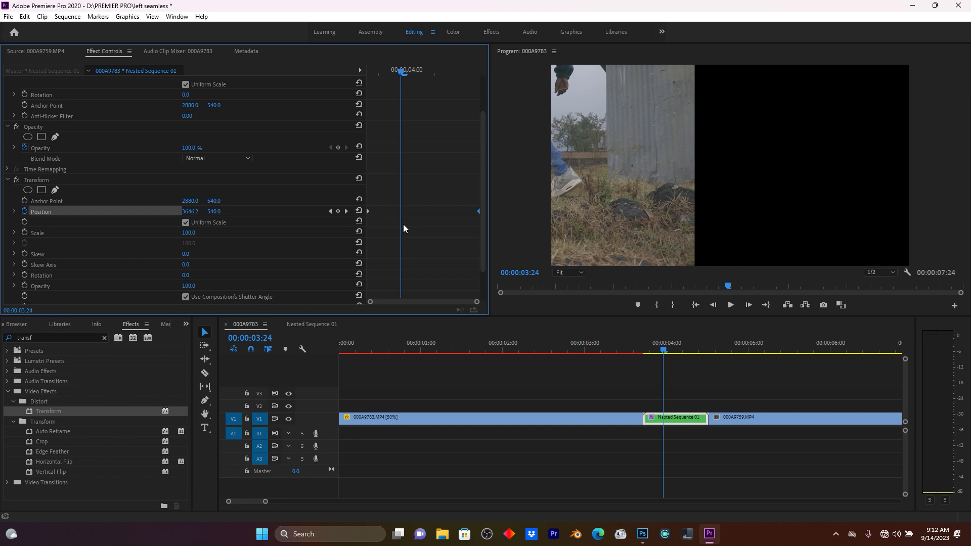
Apply ease temporal interpolation to both Transform position keyframes.
right_click(368, 211)
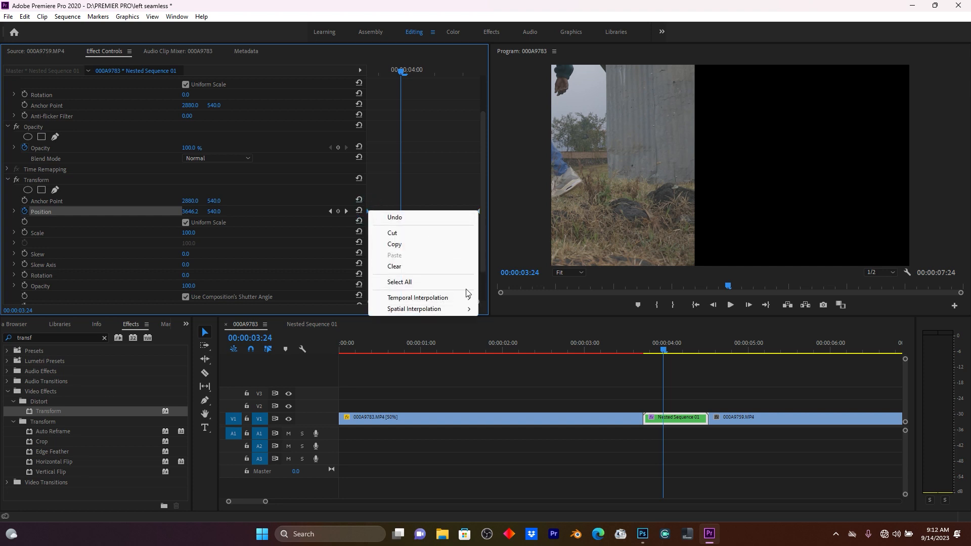
mouse_move(447, 297)
left_click(516, 370)
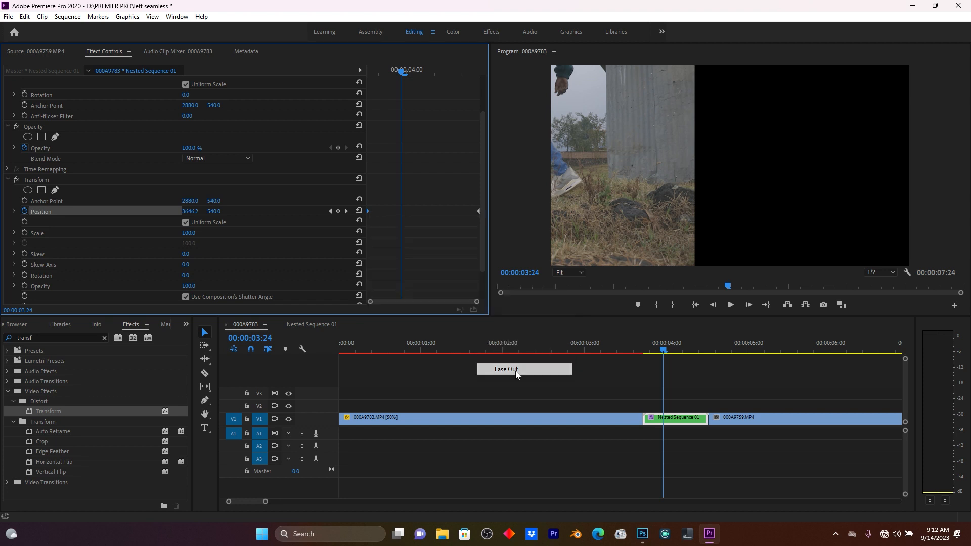
right_click(478, 210)
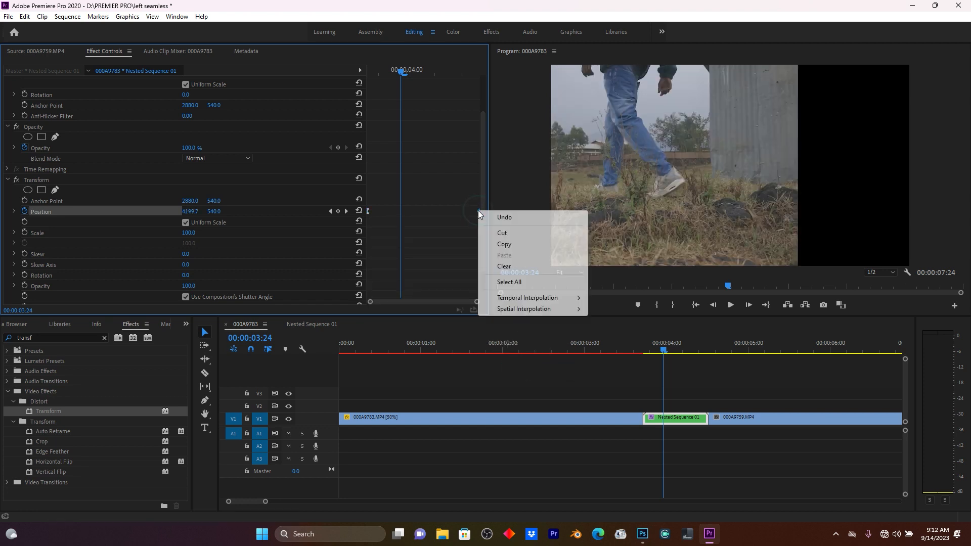
mouse_move(551, 300)
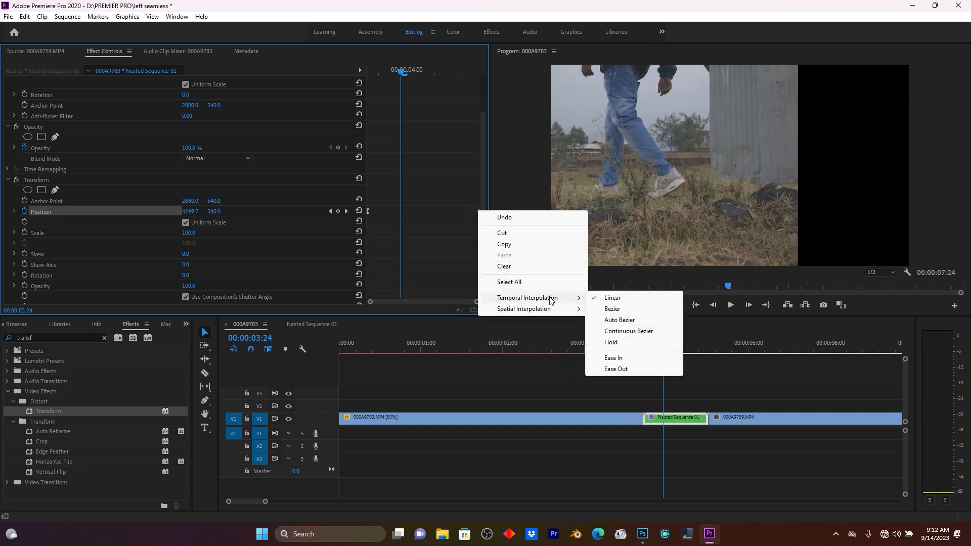
left_click(624, 369)
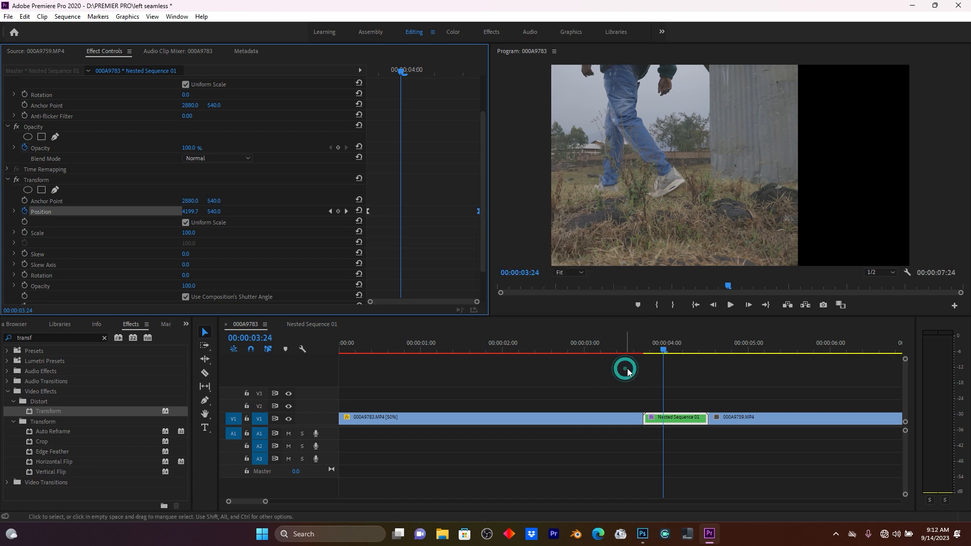
Turn off the composition's shutter angle in Transform and set the shutter angle to 100.
left_click_drag(658, 347, 623, 344)
key("space")
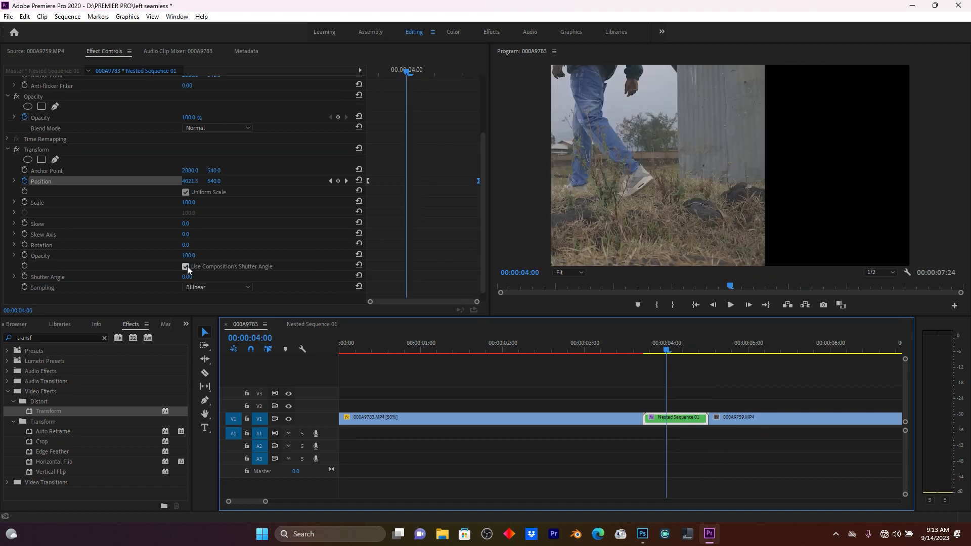
left_click(187, 267)
left_click_drag(186, 277, 269, 276)
left_click(192, 277)
type("100")
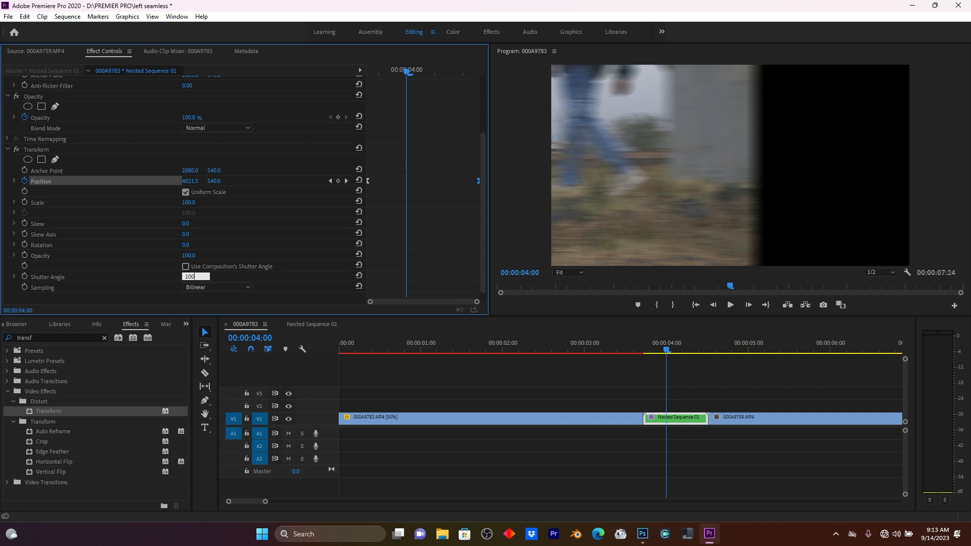
left_click(393, 235)
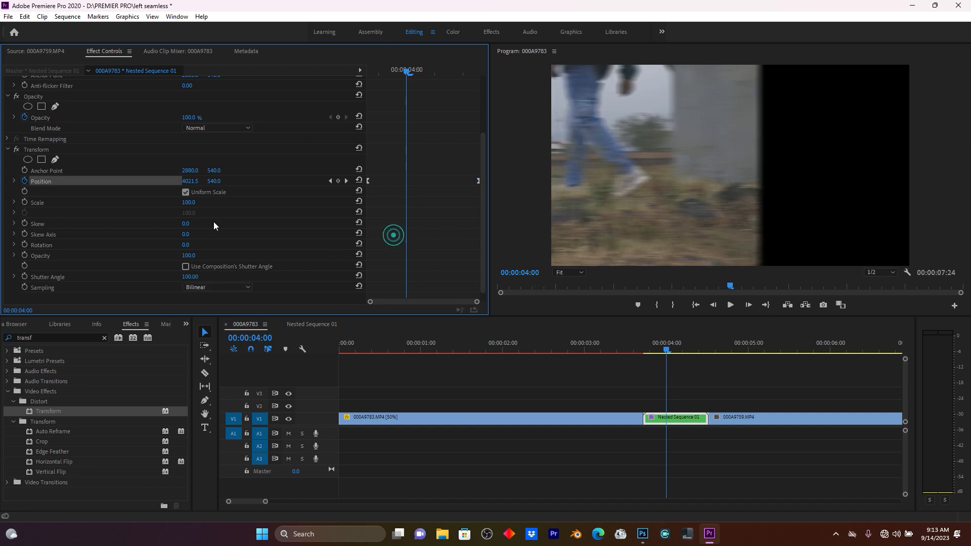
Open the position velocity graph and pull the keyframe handles to sharpen the speed curve.
left_click(14, 181)
left_click(367, 180)
left_click_drag(477, 180, 474, 180)
left_click_drag(385, 212, 403, 211)
left_click_drag(467, 200, 463, 210)
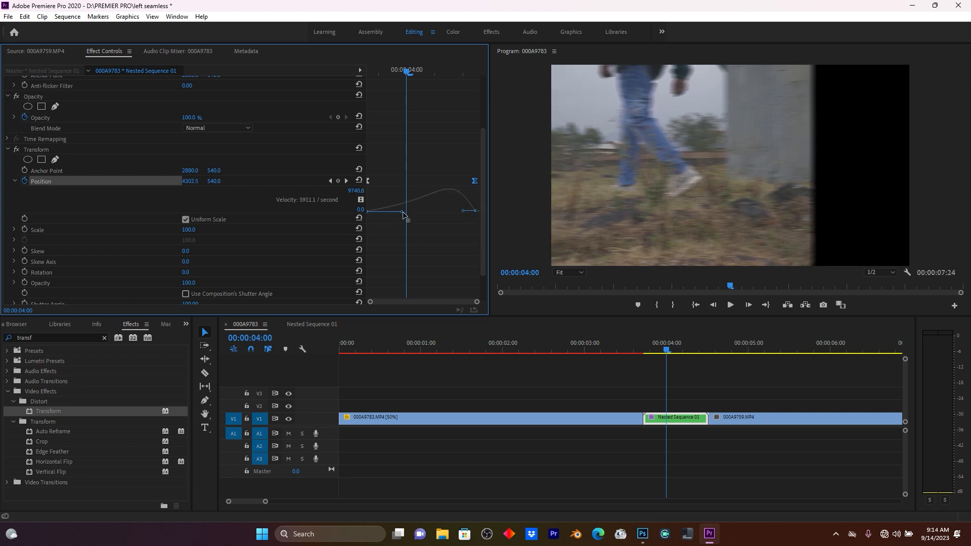
left_click_drag(403, 212, 421, 212)
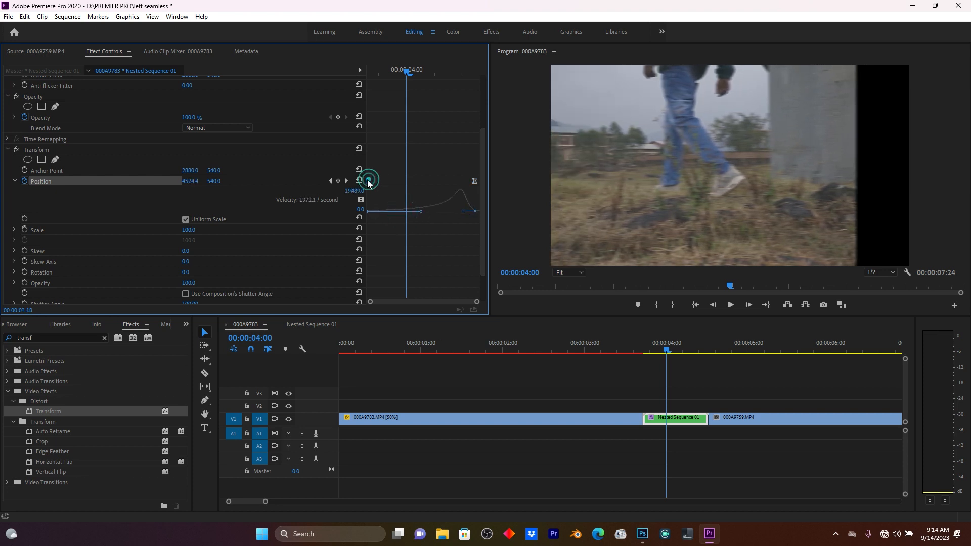
left_click_drag(472, 180, 480, 180)
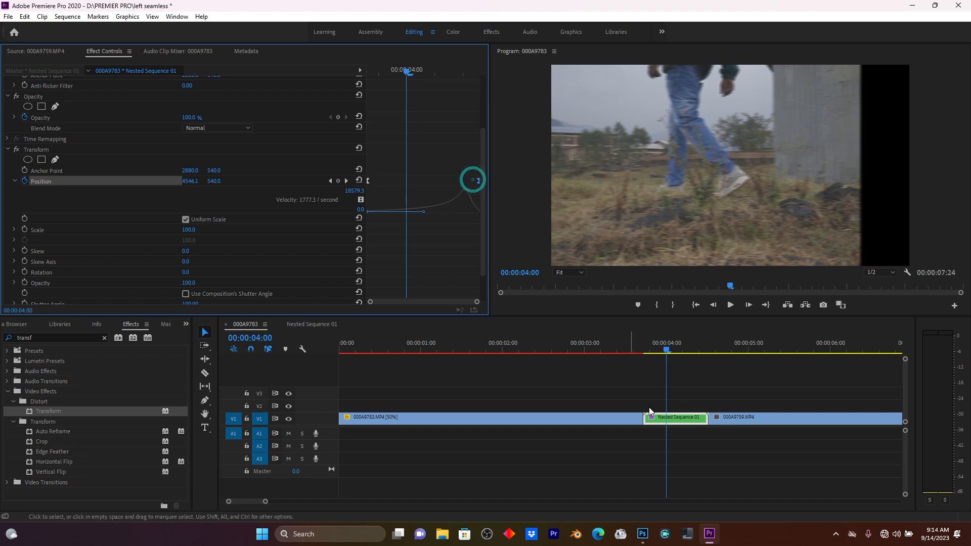
Play back the transition from just before the nested clip.
left_click(624, 344)
key("space")
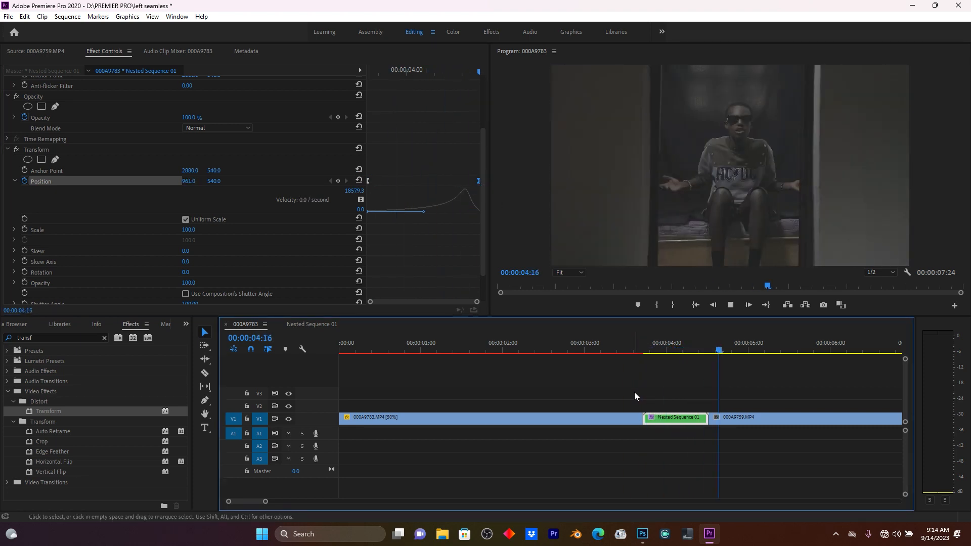
Switch to Photoshop and open the still image file named 2 from the Desktop.
left_click(627, 345)
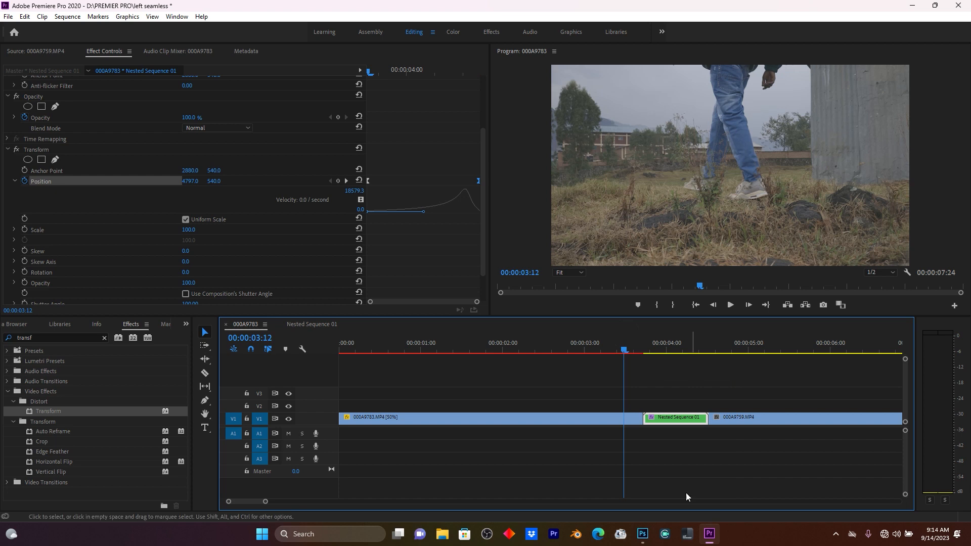
left_click(642, 533)
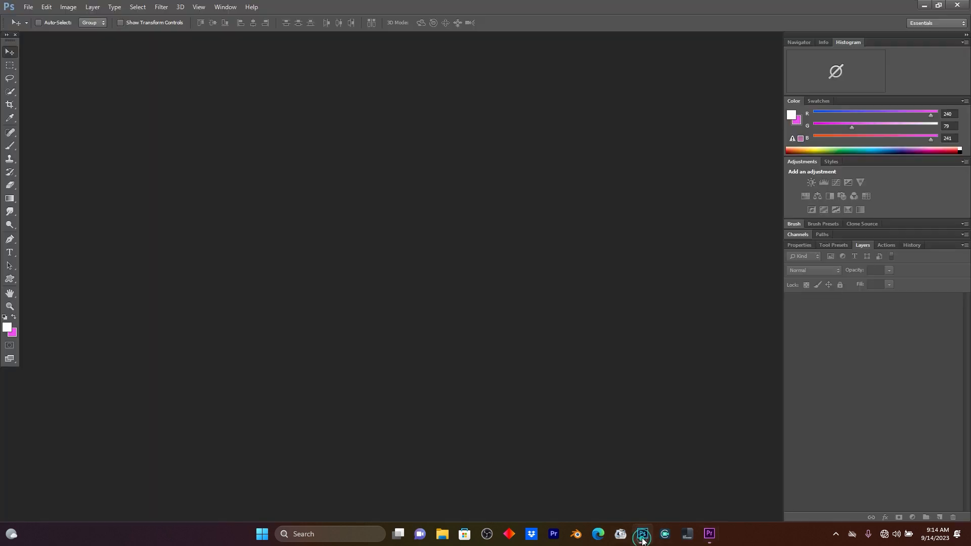
double_click(604, 358)
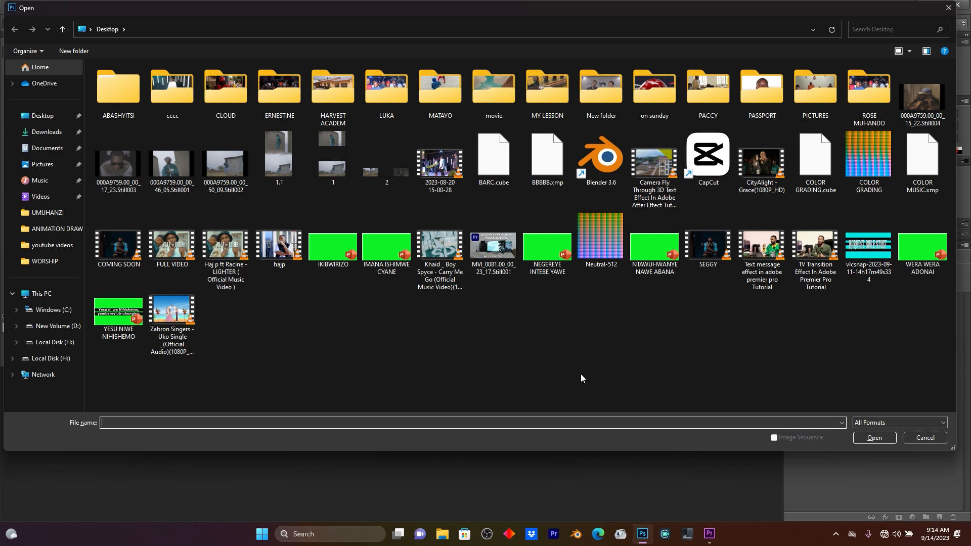
double_click(394, 162)
Select the empty transparent gap between the two frames with a rectangular marquee and fill it using Content-Aware.
left_click_drag(402, 37, 423, 34)
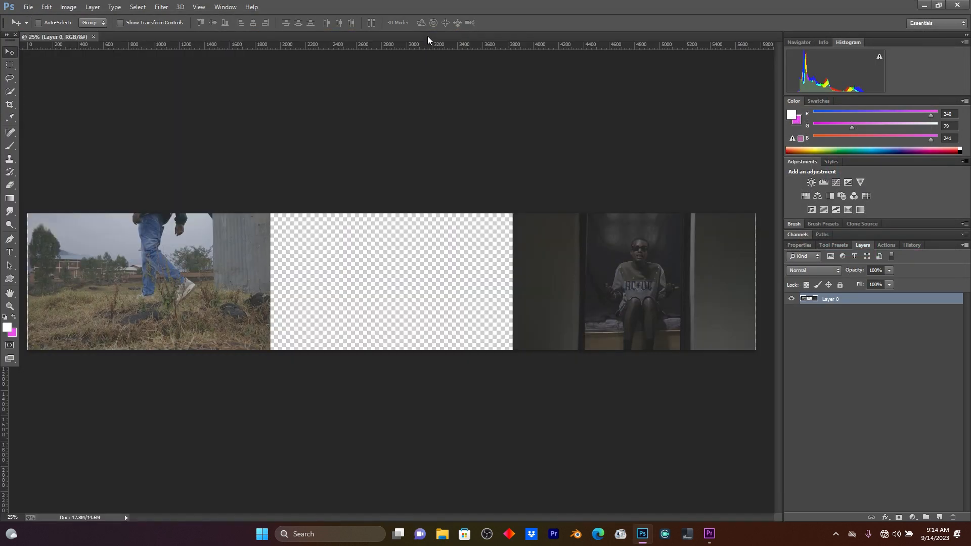
left_click(10, 65)
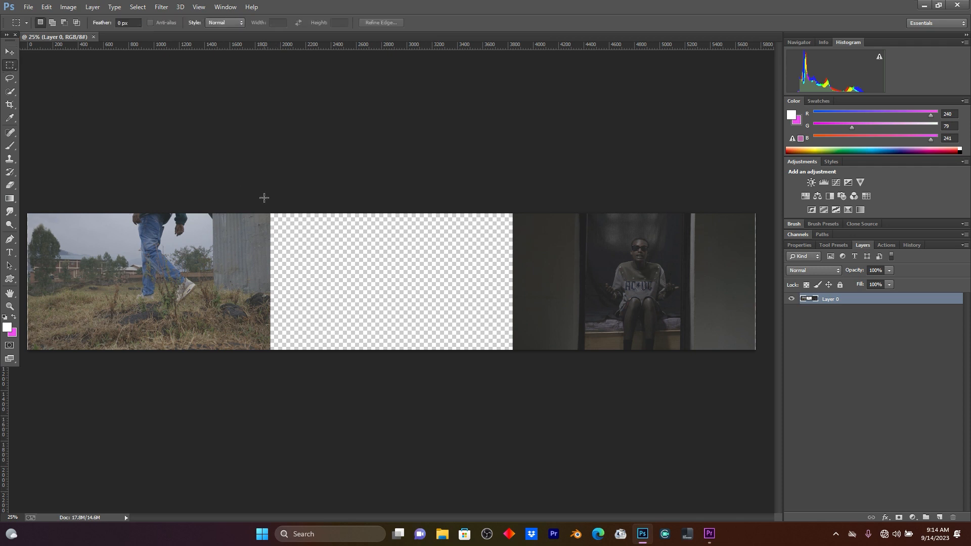
left_click_drag(277, 218, 518, 379)
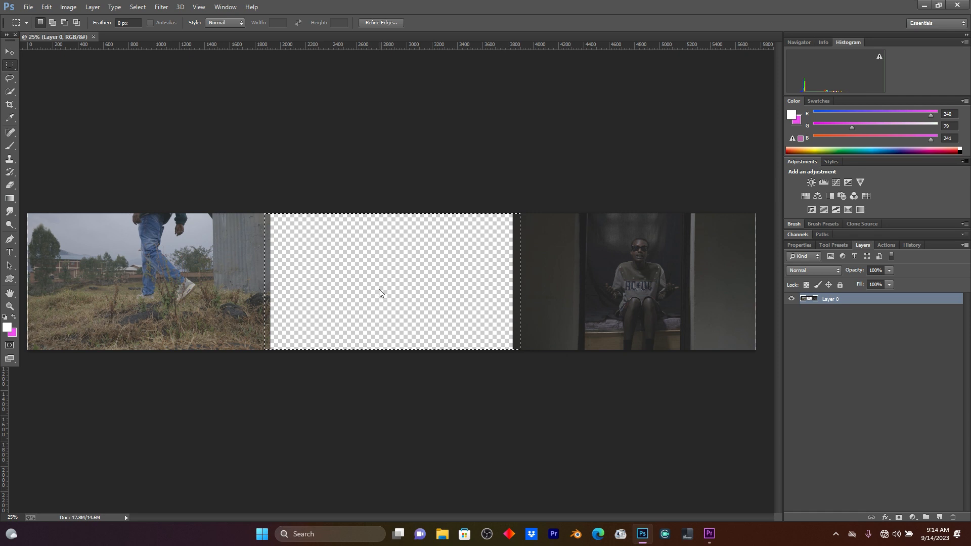
right_click(380, 291)
left_click(411, 436)
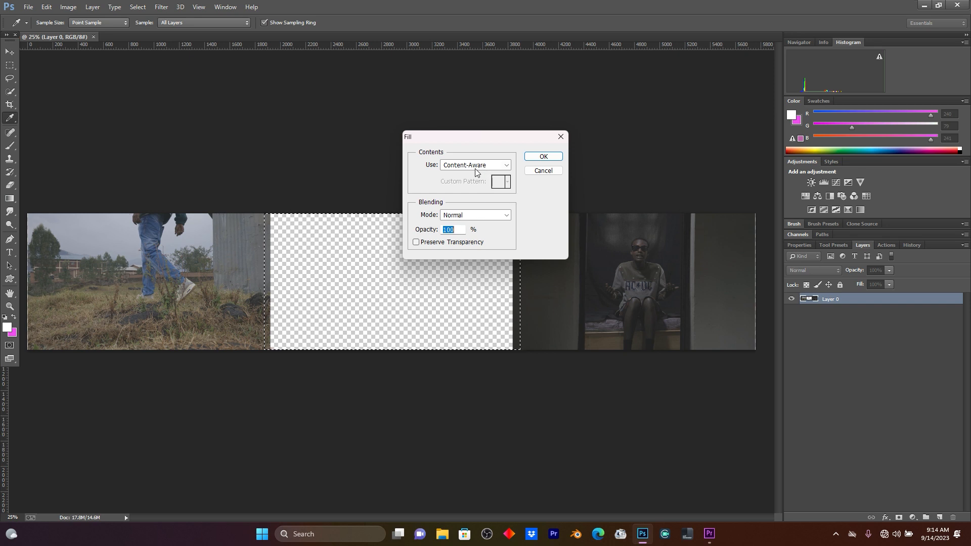
left_click(459, 167)
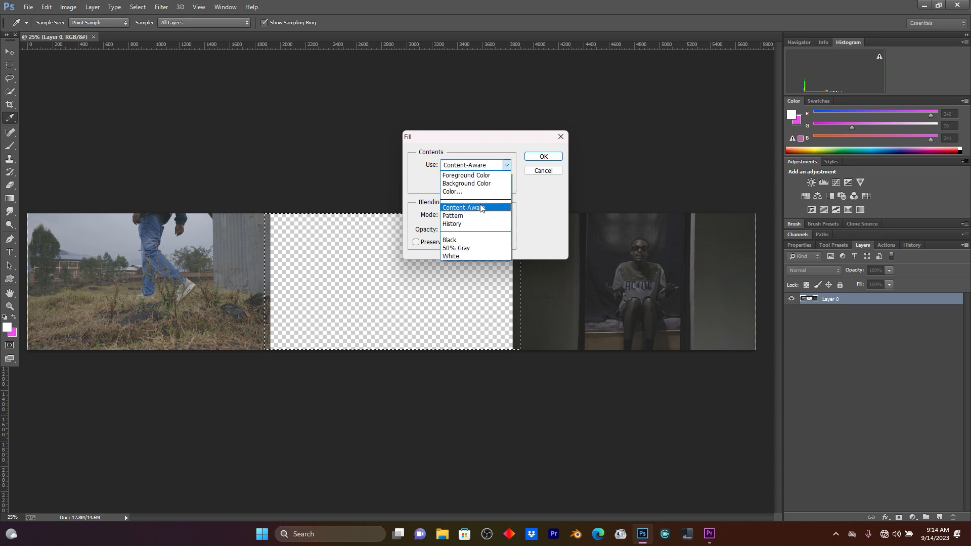
left_click(465, 207)
left_click(543, 156)
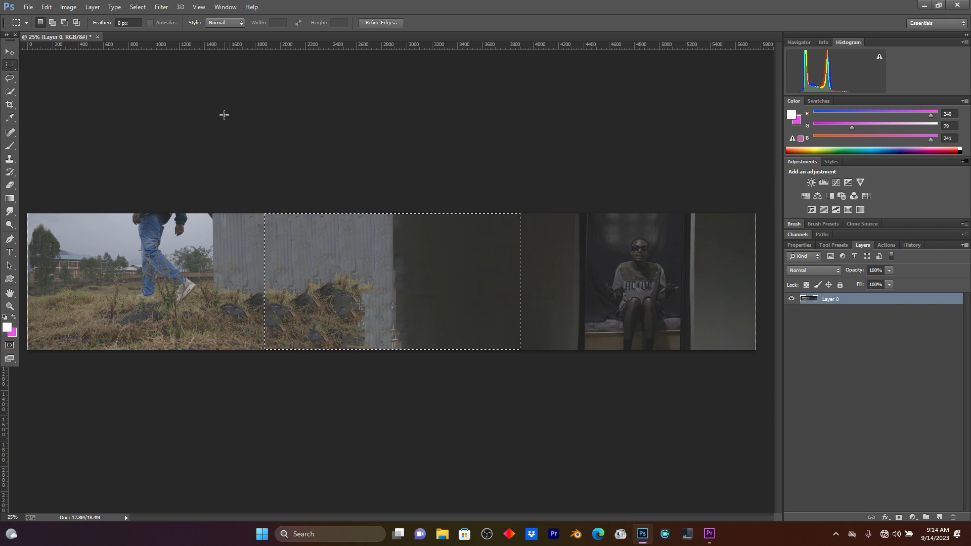
Deselect and save the image as a PNG named 2.2 on the Desktop.
left_click(135, 7)
left_click(148, 28)
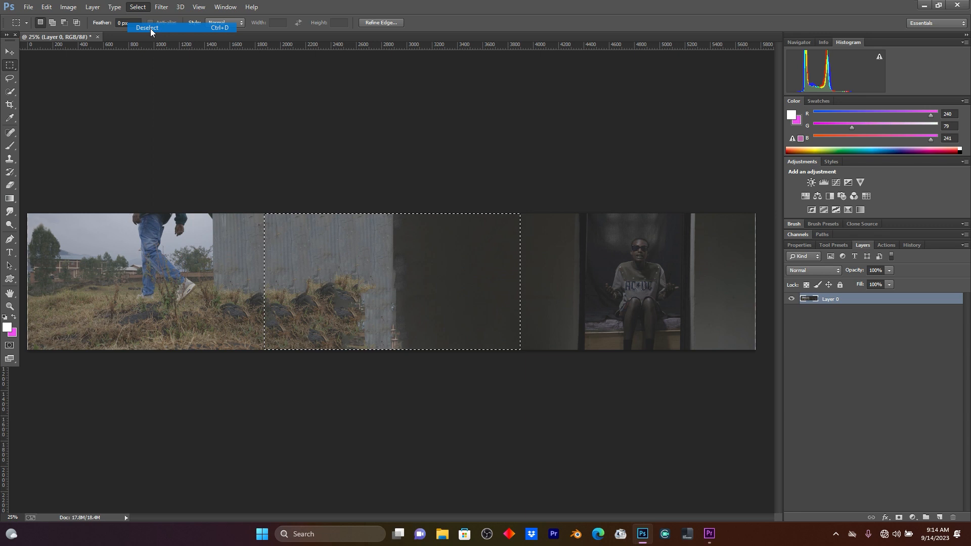
left_click(29, 7)
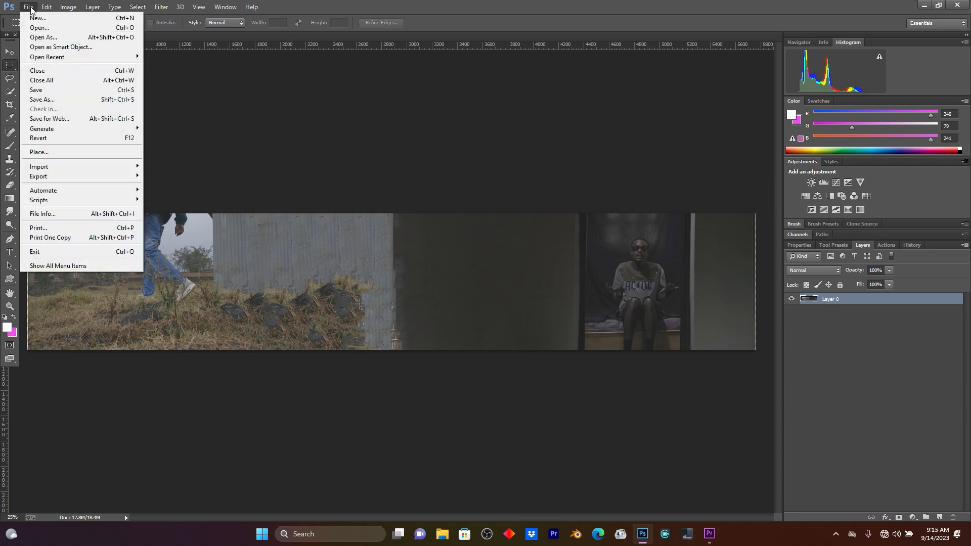
left_click(62, 100)
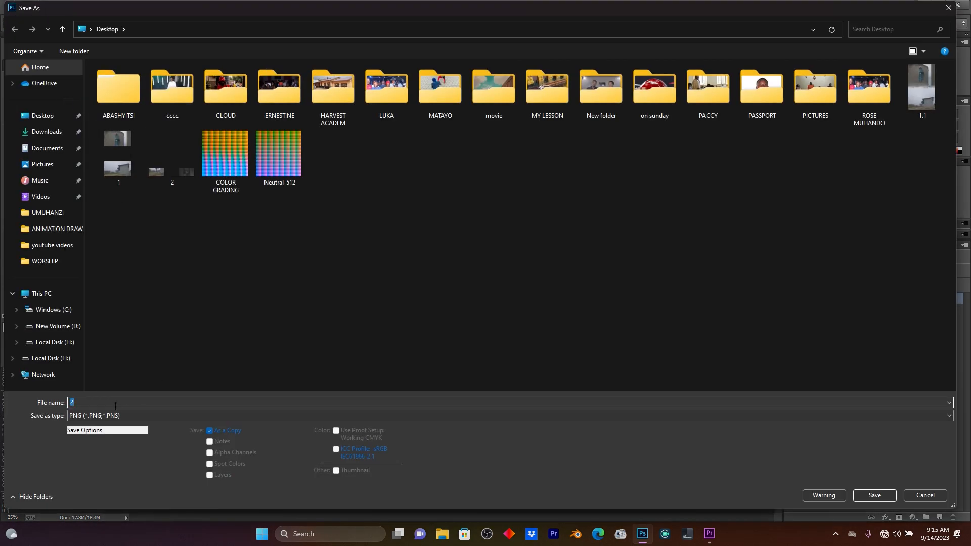
left_click(85, 400)
type(".2")
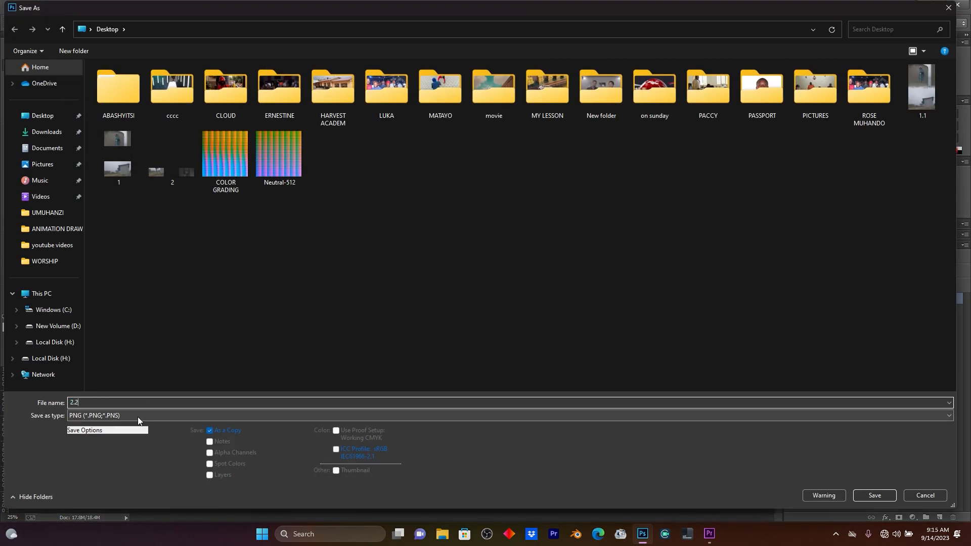
left_click(879, 496)
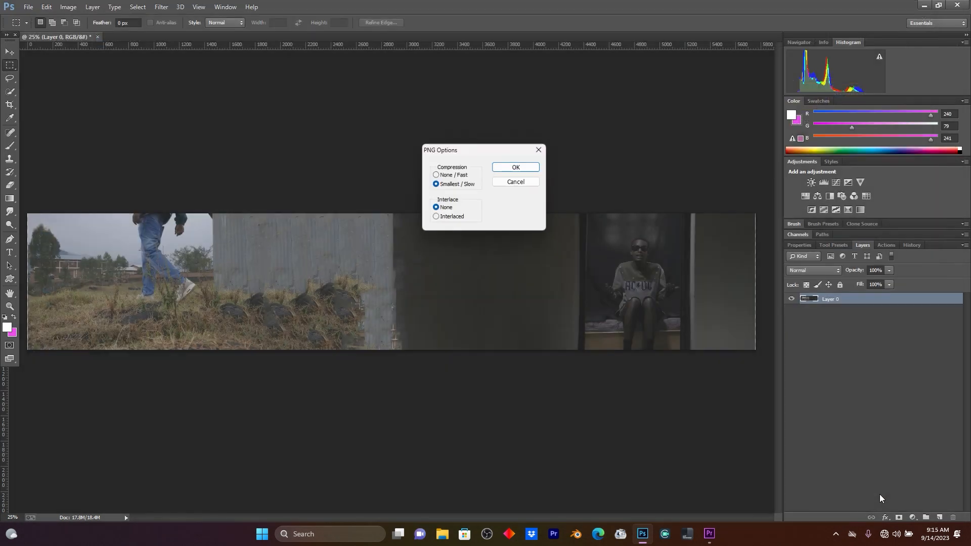
left_click(525, 166)
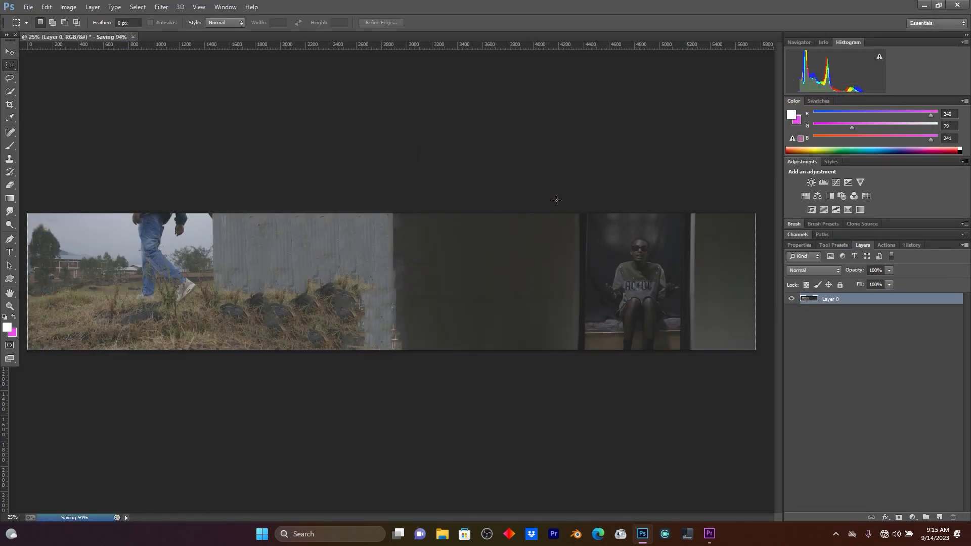
Back in Premiere Pro, open Nested Sequence 01 and import 2.2.png from the Desktop.
left_click(709, 534)
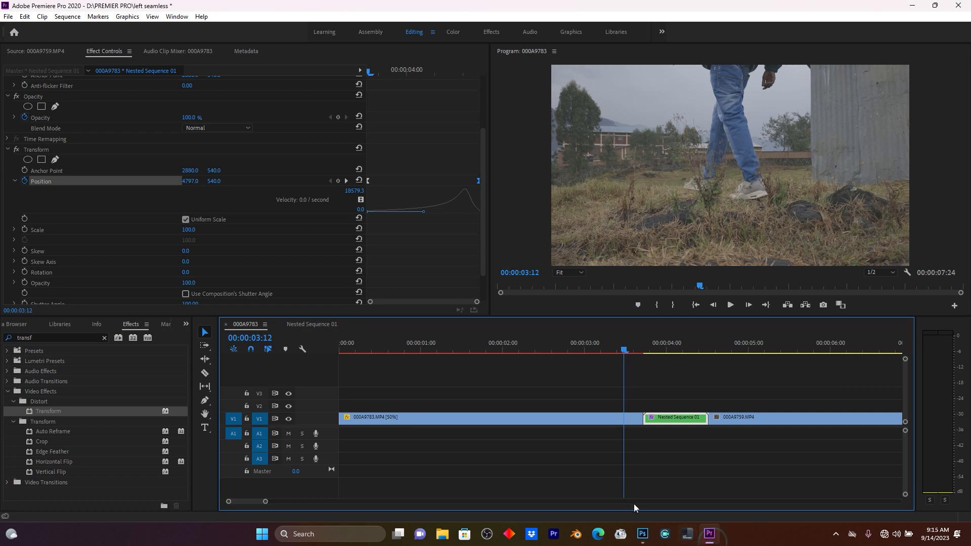
left_click(666, 342)
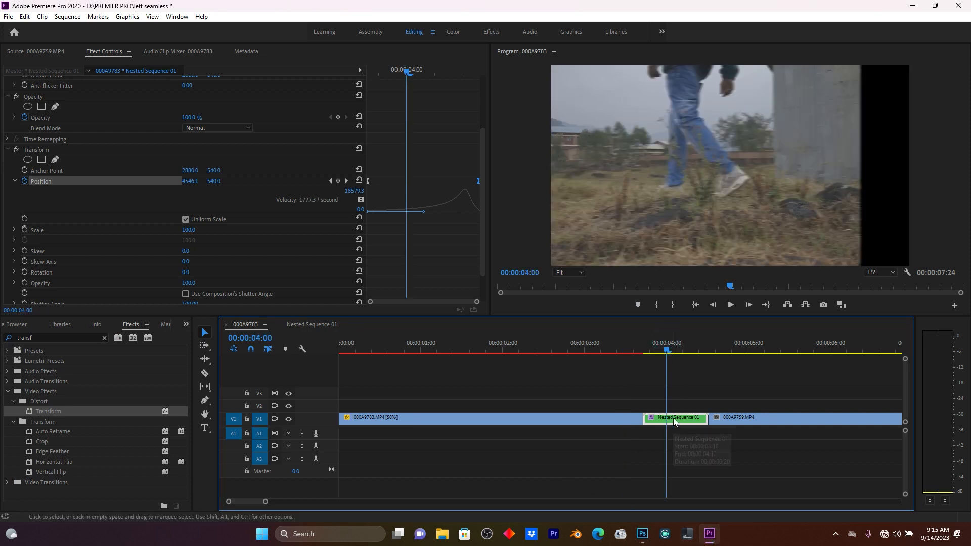
double_click(672, 418)
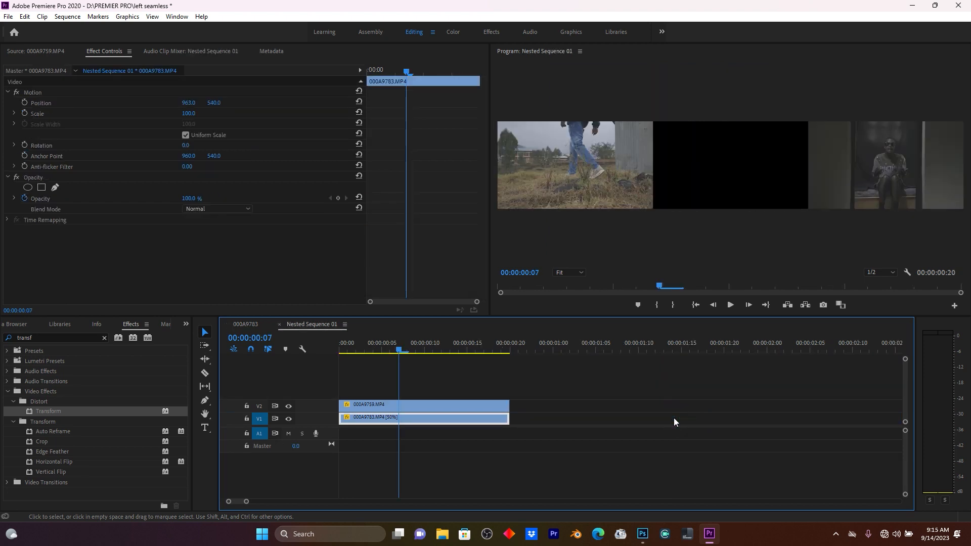
key("ctrl+i")
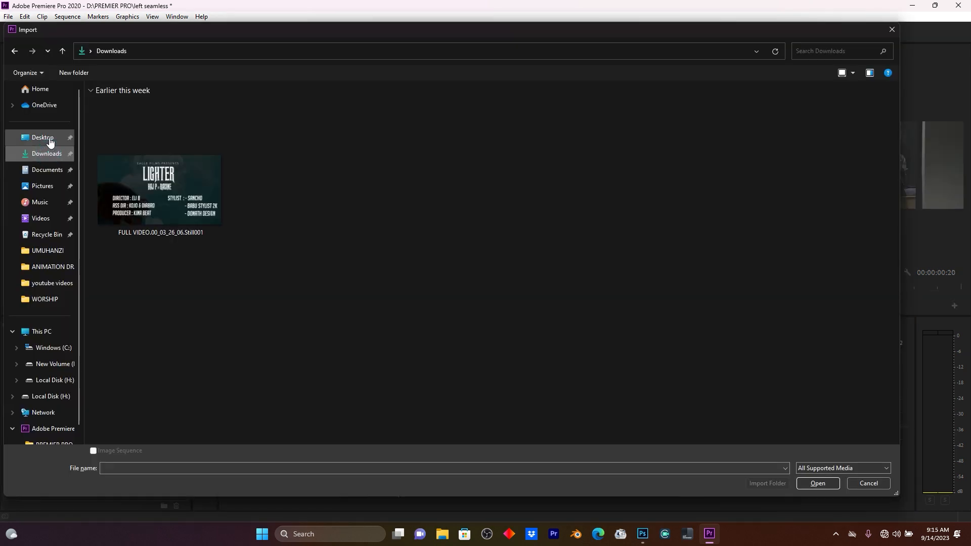
left_click(42, 137)
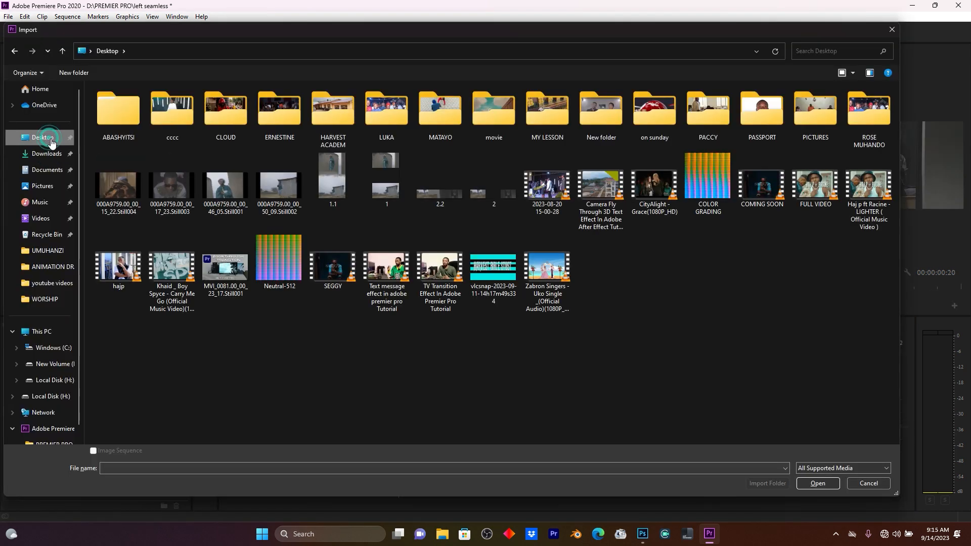
double_click(440, 189)
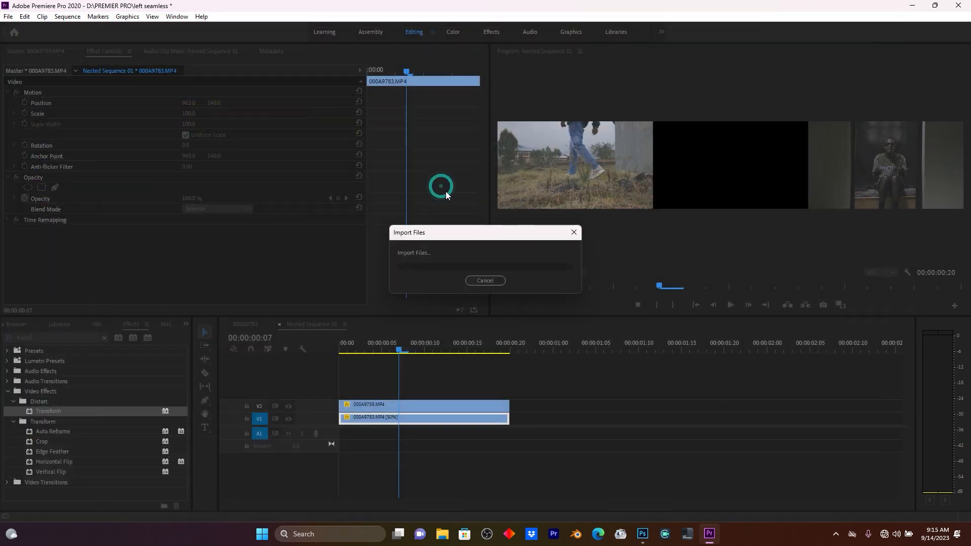
Move both video clips up a track and place 2.2.png on V1 beneath them.
left_click_drag(298, 441, 180, 433)
left_click_drag(359, 371, 403, 394)
left_click_drag(42, 456, 321, 421)
Cut 2.2.png where the video clips end and delete the leftover part of the still.
key("c")
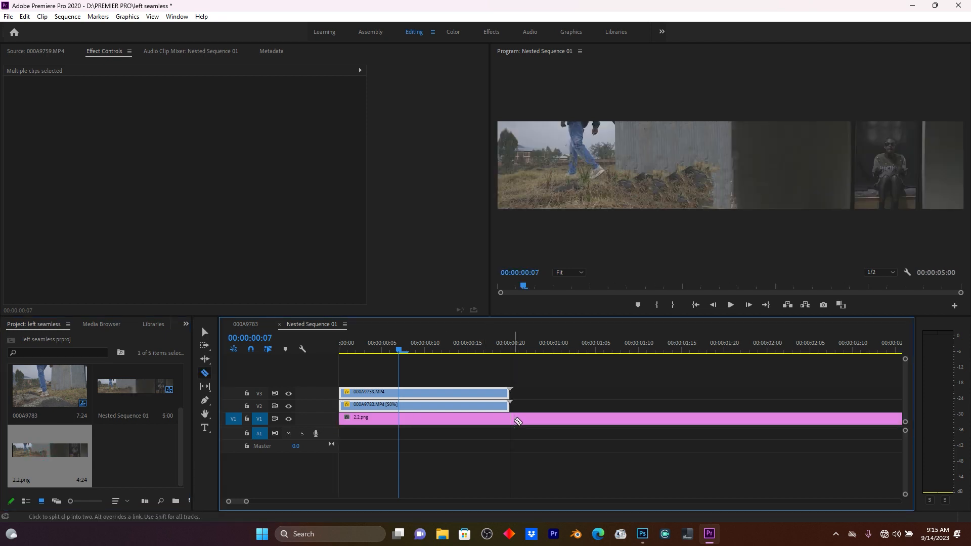
left_click(510, 418)
key("v")
left_click(566, 417)
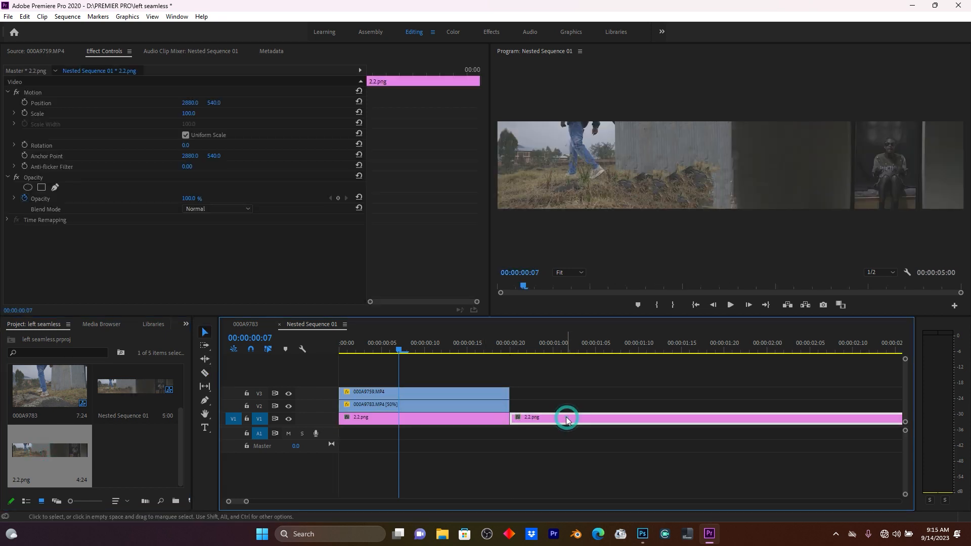
key("Delete")
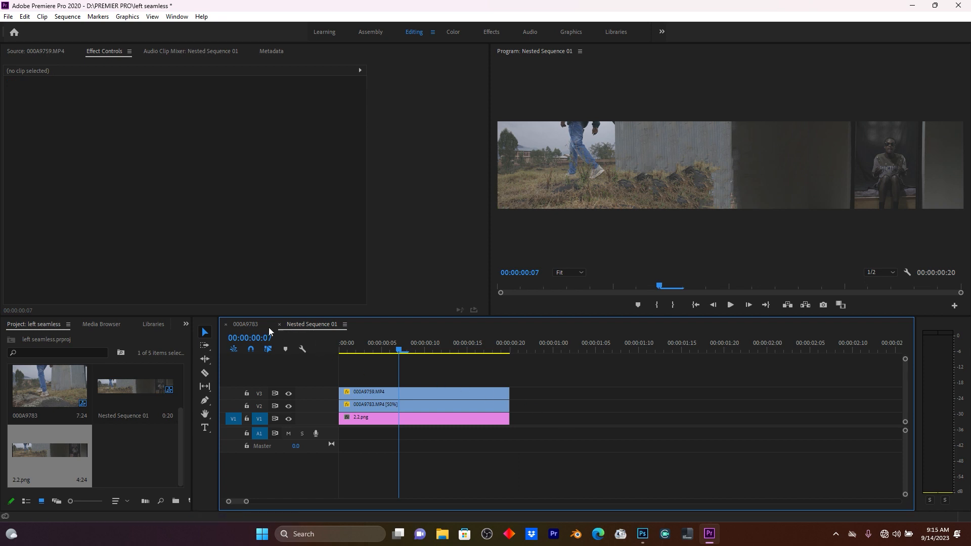
Return to the main sequence and play back the transition from just before the nested clip.
left_click(246, 324)
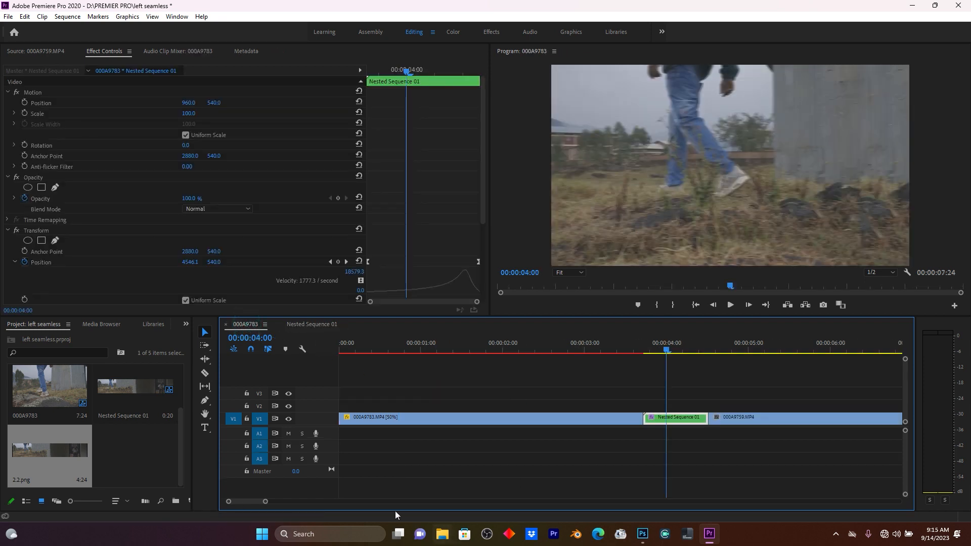
left_click_drag(266, 502, 281, 502)
left_click(489, 348)
key("space")
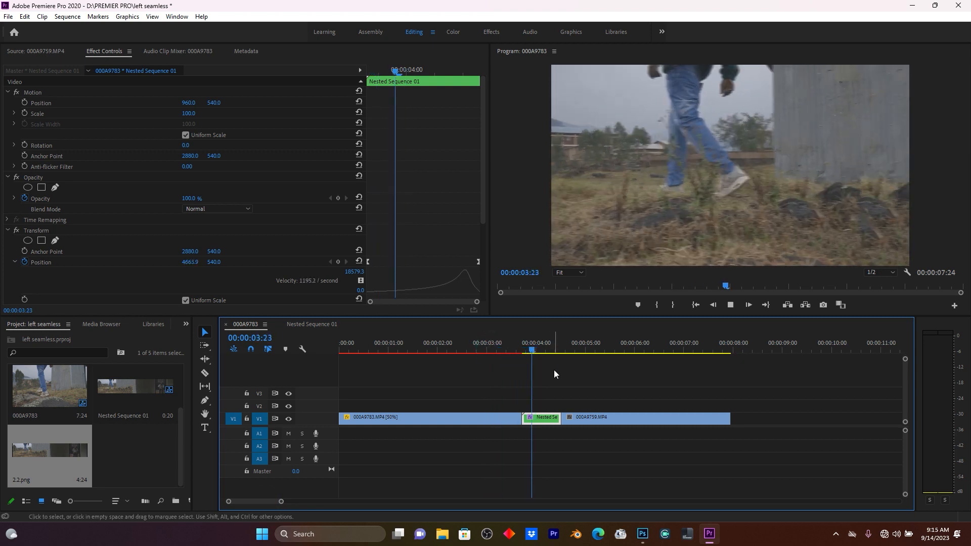
left_click(507, 347)
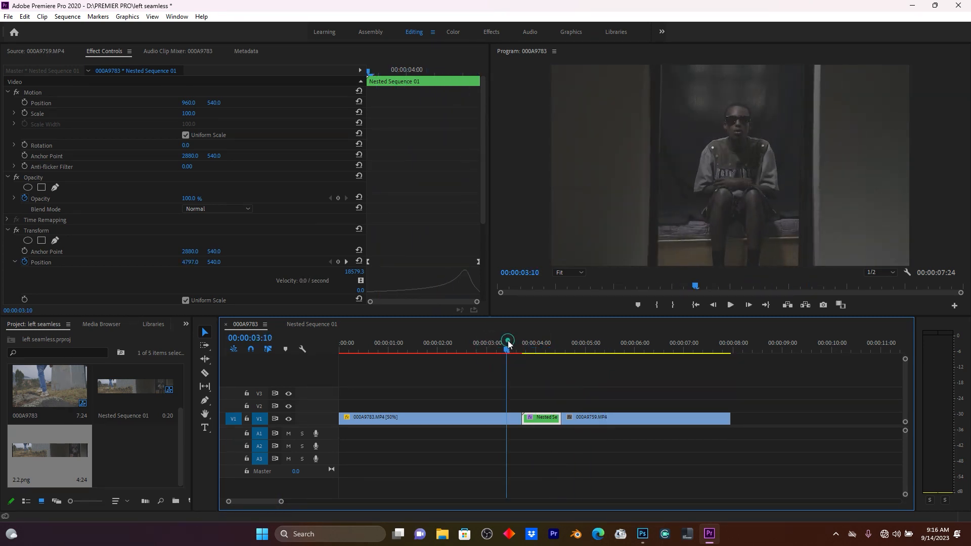